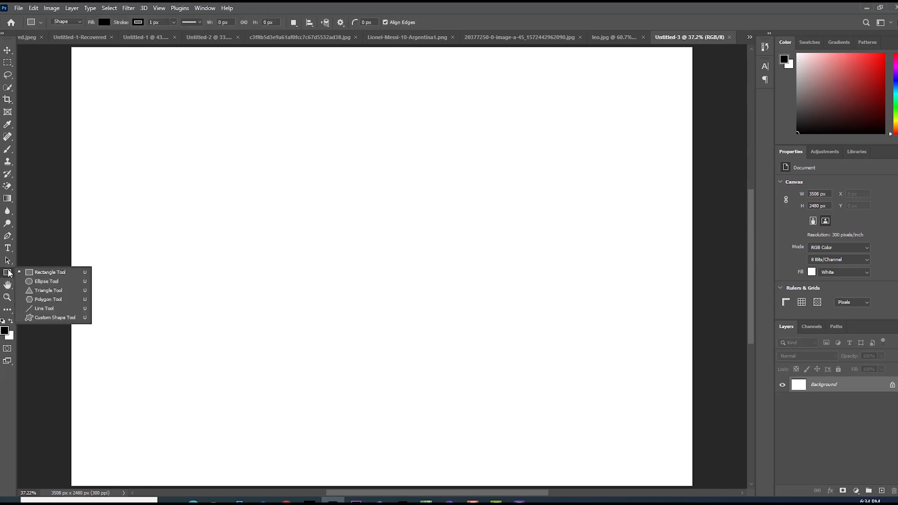
Draw a circle about 1182 px wide with the Ellipse tool and fill it blue.
{"action": "left_click", "coordinate": [47, 280]}
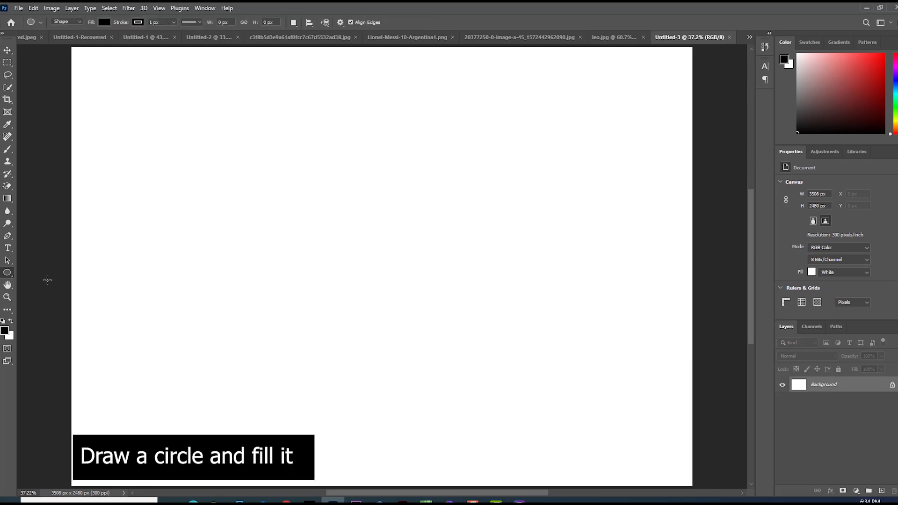
{"action": "left_click_drag", "start_coordinate": [174, 139], "coordinate": [382, 347]}
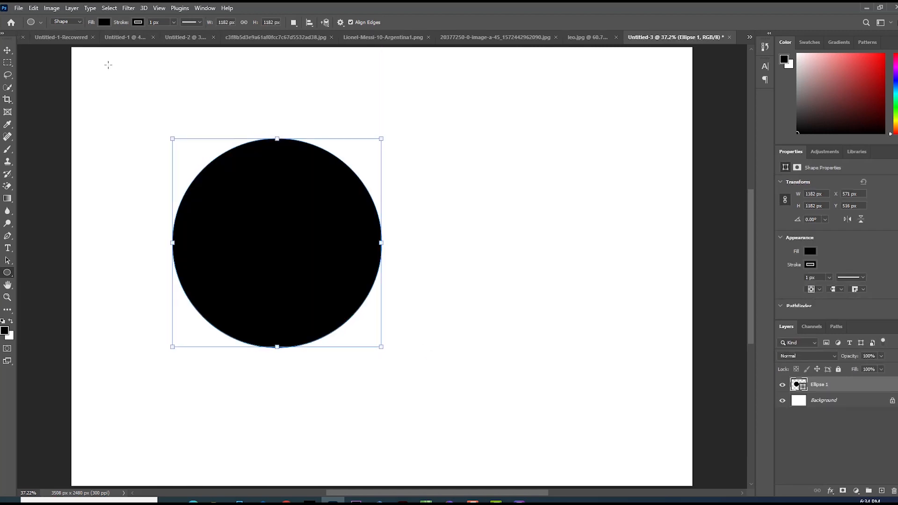
{"action": "left_click", "coordinate": [139, 22]}
{"action": "left_click", "coordinate": [83, 40]}
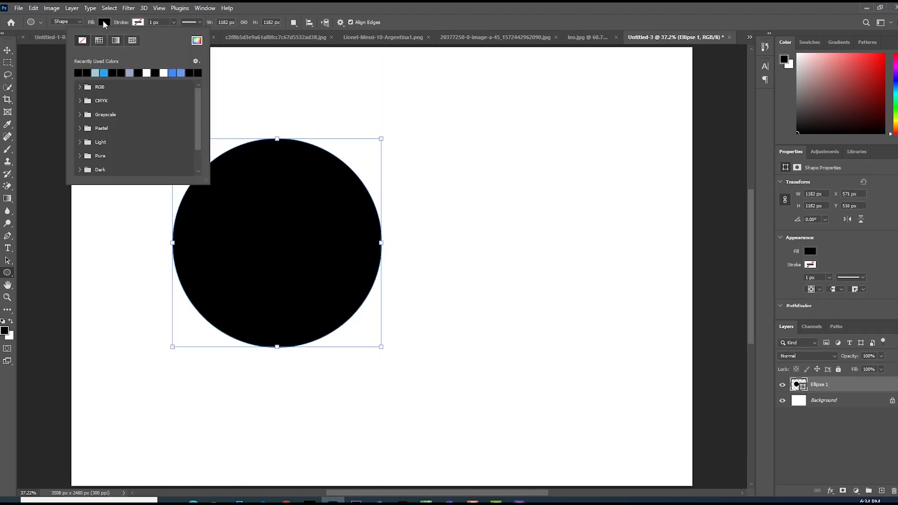
{"action": "left_click", "coordinate": [141, 73]}
{"action": "left_click", "coordinate": [108, 200]}
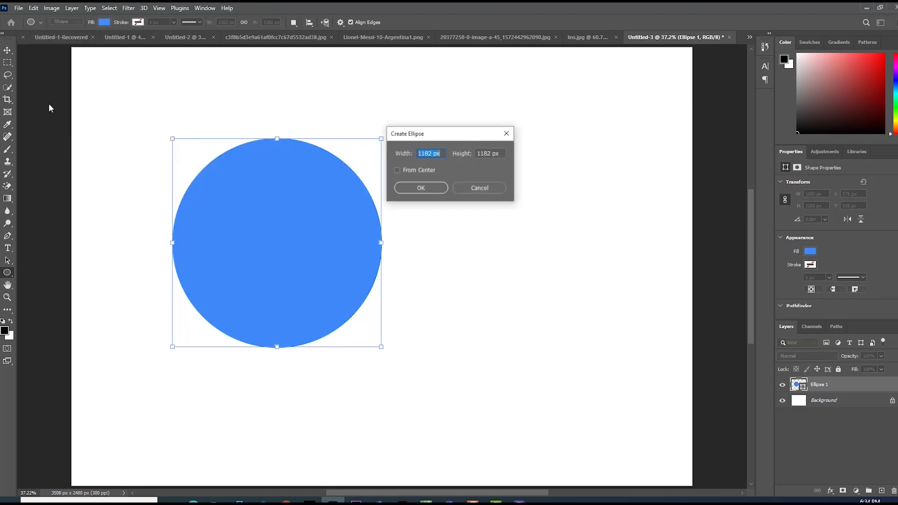
{"action": "left_click", "coordinate": [463, 188]}
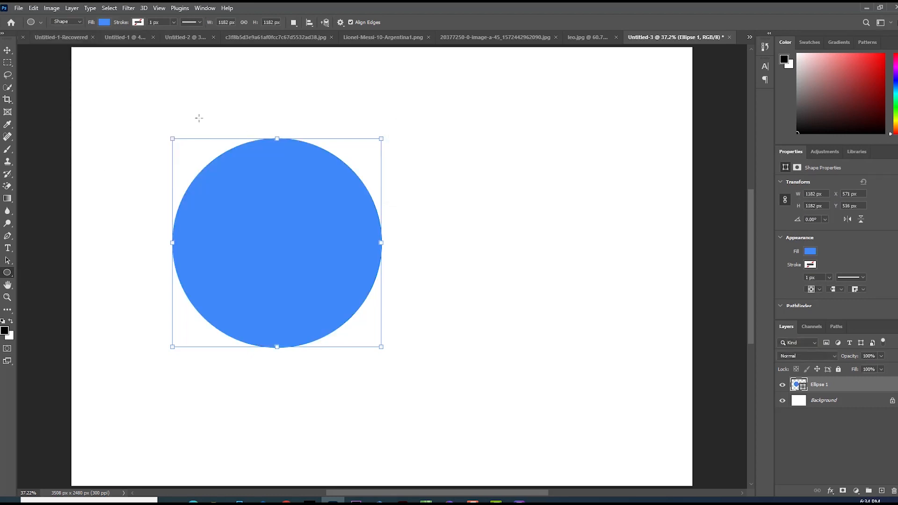
Show the rulers and add guides along the circle's top edge, horizontal centre, left edge and vertical centre.
{"action": "left_click", "coordinate": [7, 50]}
{"action": "mouse_move", "coordinate": [262, 232]}
{"action": "left_mouse_down"}
{"action": "mouse_move", "coordinate": [247, 220]}
{"action": "mouse_move", "coordinate": [263, 236]}
{"action": "left_mouse_up"}
{"action": "key", "text": "ctrl"}
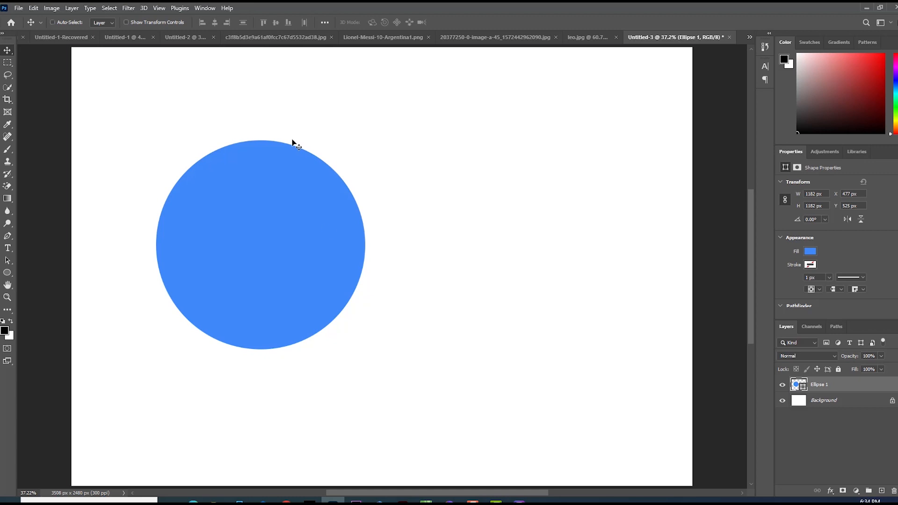
{"action": "key", "text": "ctrl+r"}
{"action": "left_click_drag", "start_coordinate": [305, 52], "coordinate": [308, 145]}
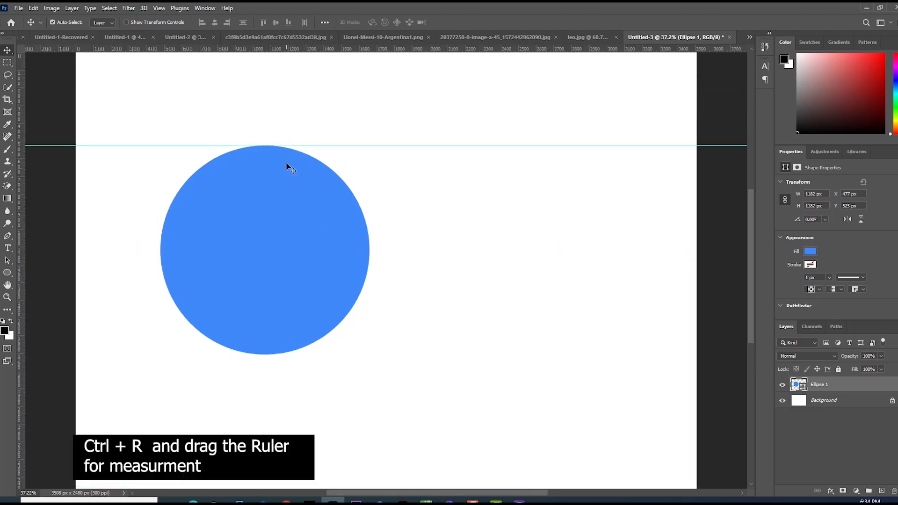
{"action": "left_click_drag", "start_coordinate": [286, 53], "coordinate": [293, 250]}
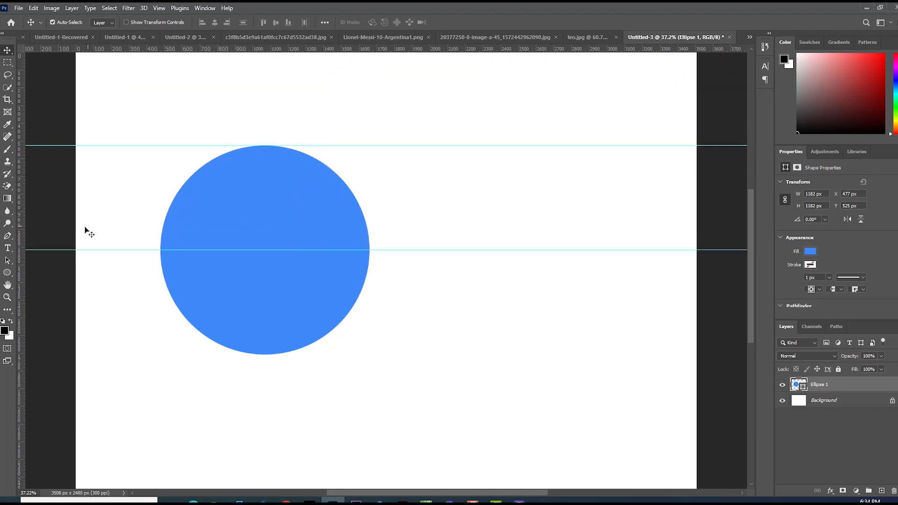
{"action": "left_click_drag", "start_coordinate": [21, 243], "coordinate": [161, 248]}
{"action": "left_click_drag", "start_coordinate": [23, 245], "coordinate": [267, 241]}
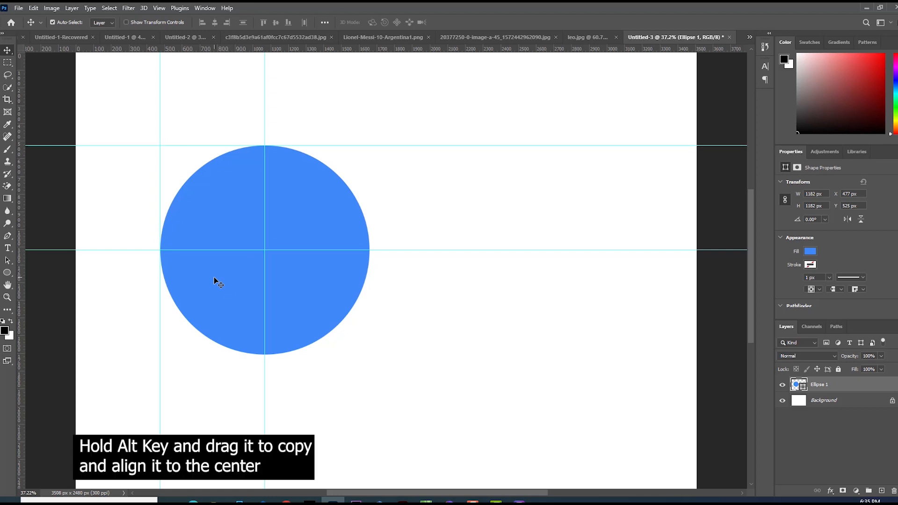
Duplicate the circle so its left edge sits on the vertical centre guide, and fill the copy greyish blue.
{"action": "left_click_drag", "start_coordinate": [216, 277], "coordinate": [322, 279]}
{"action": "left_click", "coordinate": [8, 272]}
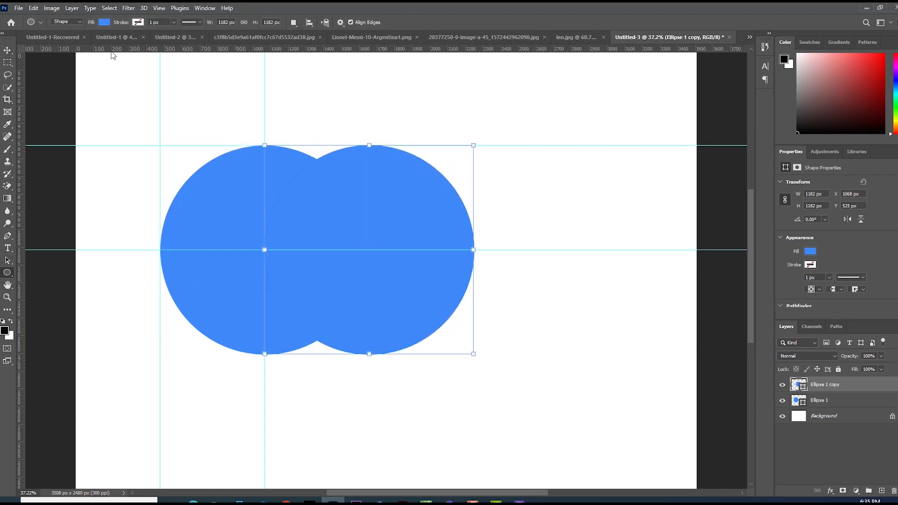
{"action": "left_click", "coordinate": [105, 22]}
{"action": "left_click", "coordinate": [81, 73]}
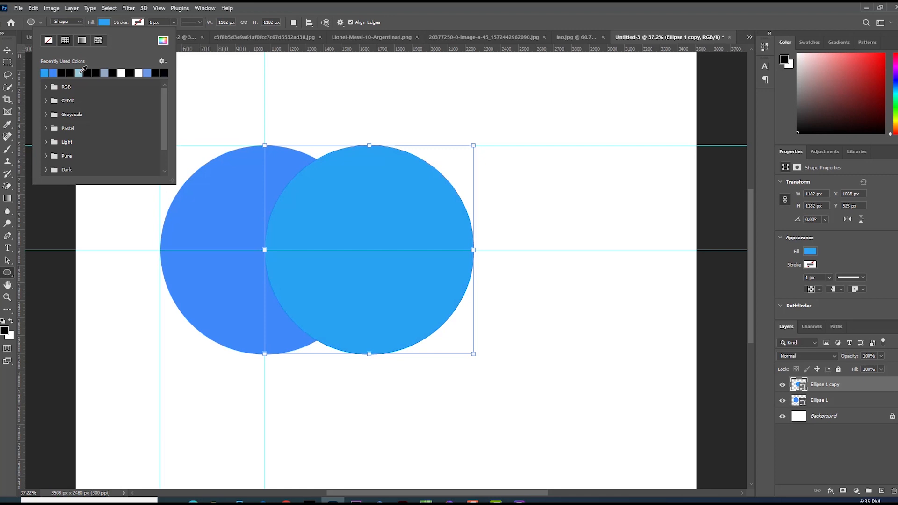
{"action": "left_click", "coordinate": [104, 72]}
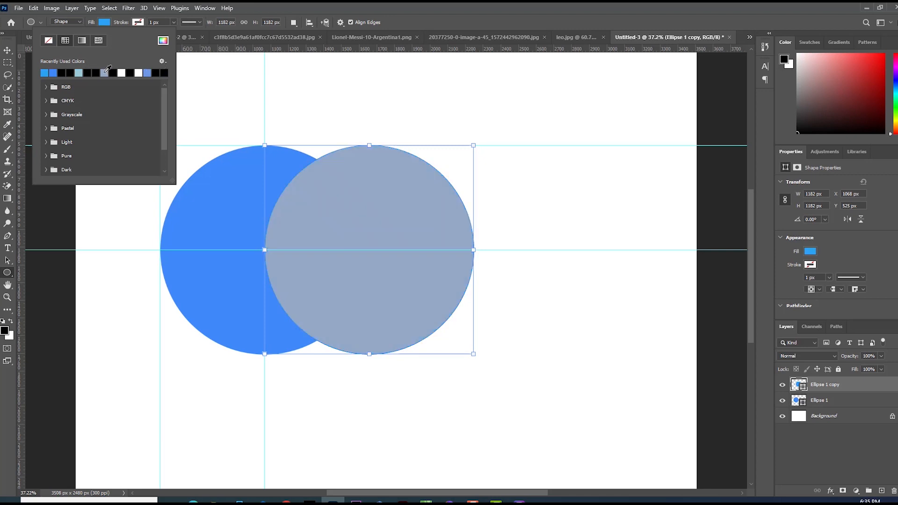
{"action": "left_click", "coordinate": [193, 76]}
{"action": "left_click", "coordinate": [192, 76]}
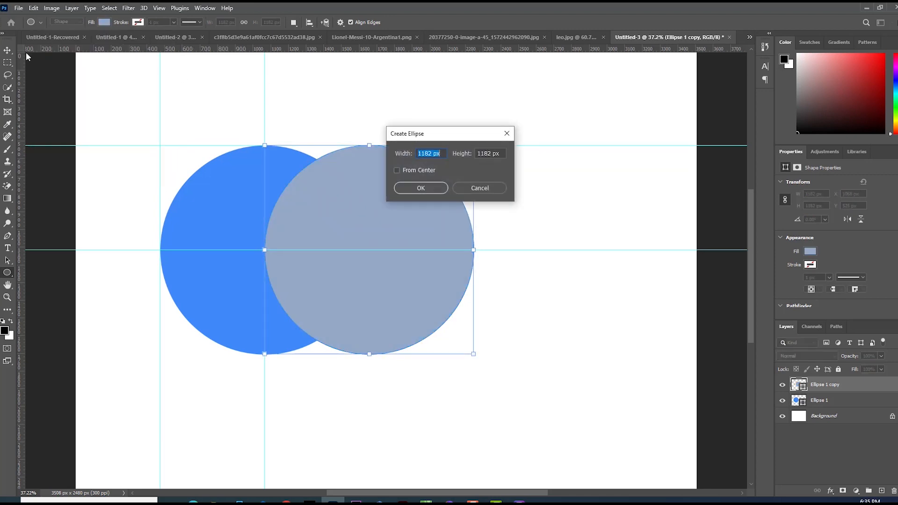
{"action": "left_click", "coordinate": [469, 183]}
{"action": "left_click", "coordinate": [9, 50]}
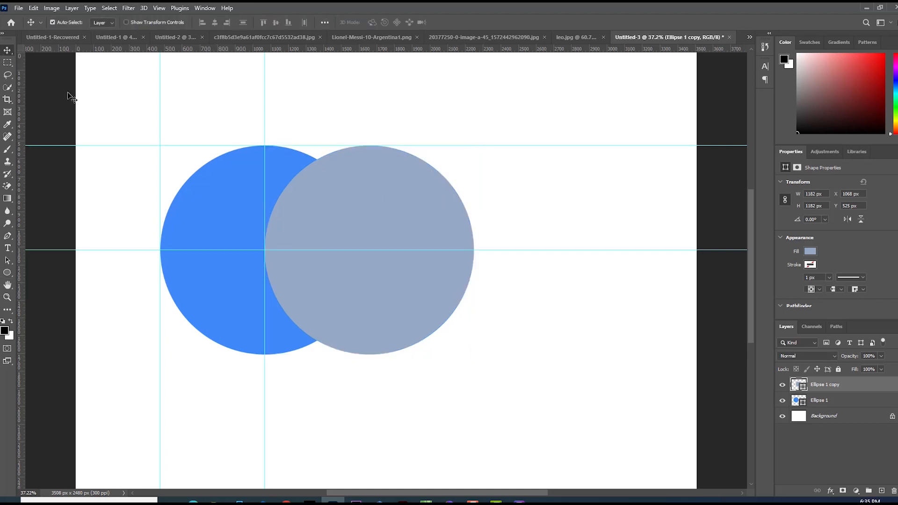
Draw a small black square over the first circle's upper-left area with the Rectangle tool.
{"action": "left_click", "coordinate": [222, 161]}
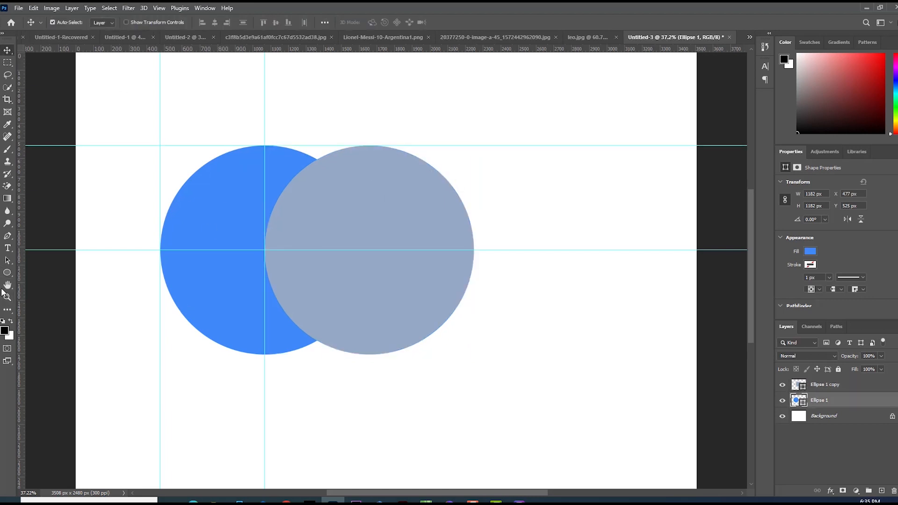
{"action": "right_click", "coordinate": [7, 273]}
{"action": "left_click", "coordinate": [29, 273]}
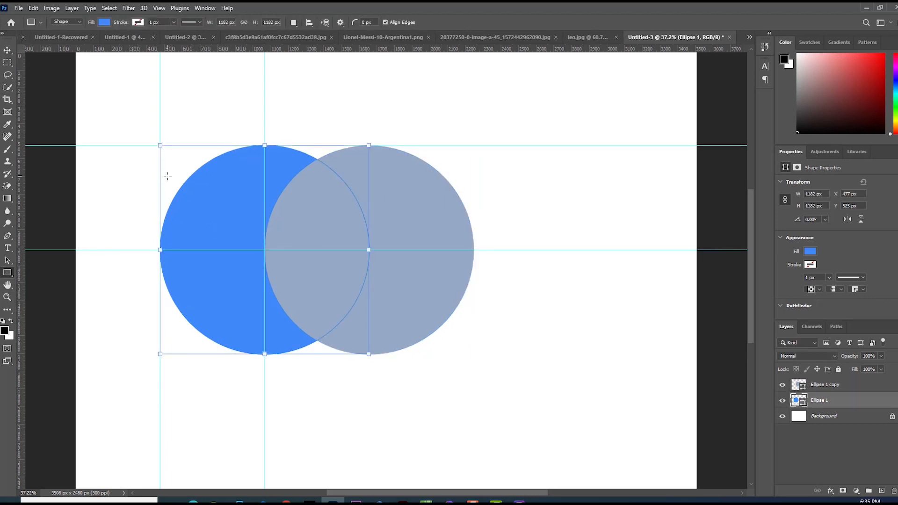
{"action": "left_click_drag", "start_coordinate": [177, 160], "coordinate": [226, 208]}
{"action": "left_click", "coordinate": [104, 24]}
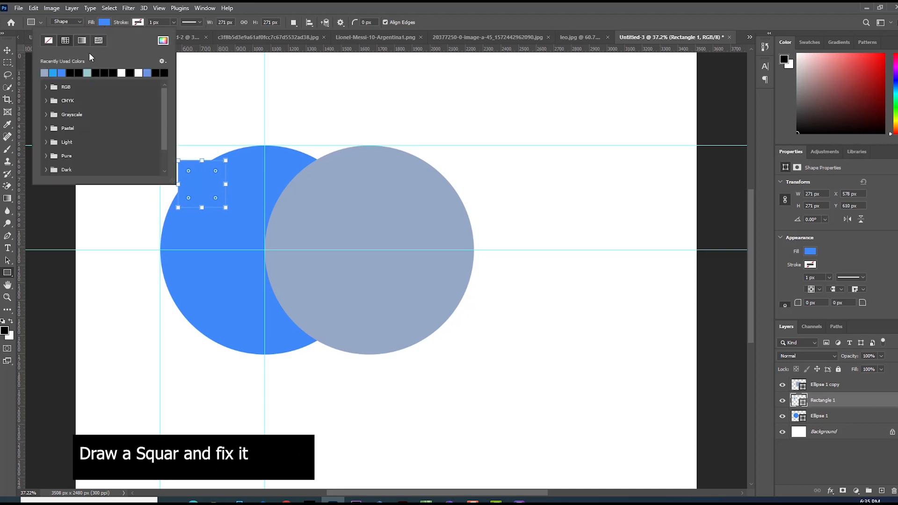
{"action": "left_click", "coordinate": [48, 73]}
{"action": "left_click", "coordinate": [99, 158]}
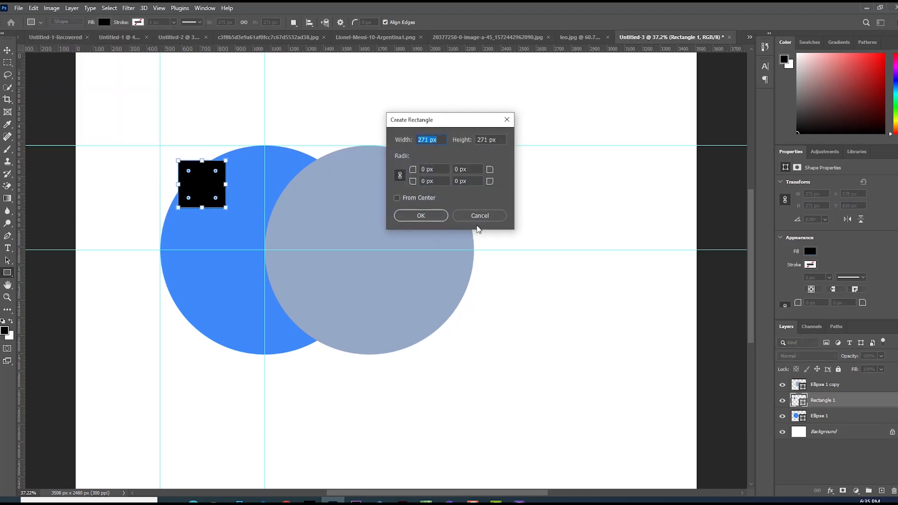
{"action": "left_click", "coordinate": [481, 215]}
Resize the square to fill the first circle's upper-left quarter between the guides.
{"action": "left_click", "coordinate": [8, 51]}
{"action": "left_click_drag", "start_coordinate": [216, 184], "coordinate": [254, 252]}
{"action": "key", "text": "ctrl+t"}
{"action": "key", "text": "Return"}
{"action": "left_click", "coordinate": [132, 296]}
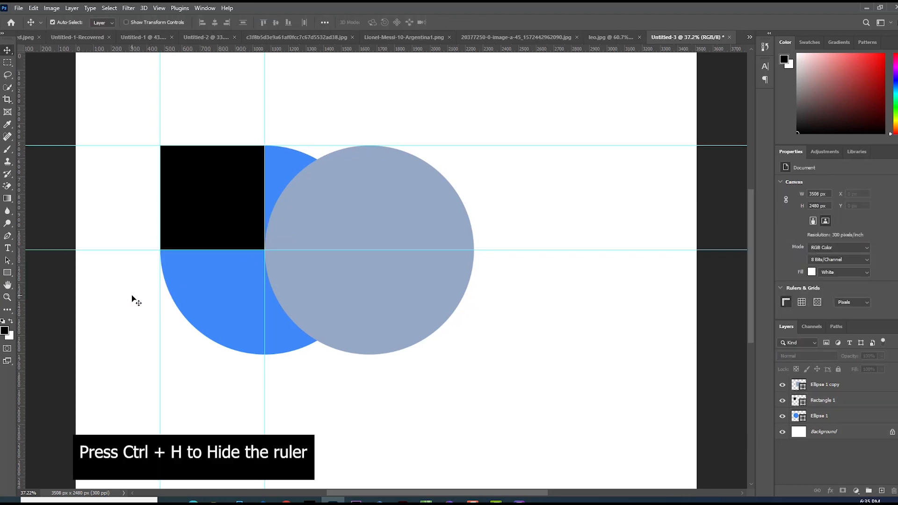
Hide the guides.
{"action": "key", "text": "ctrl+h"}
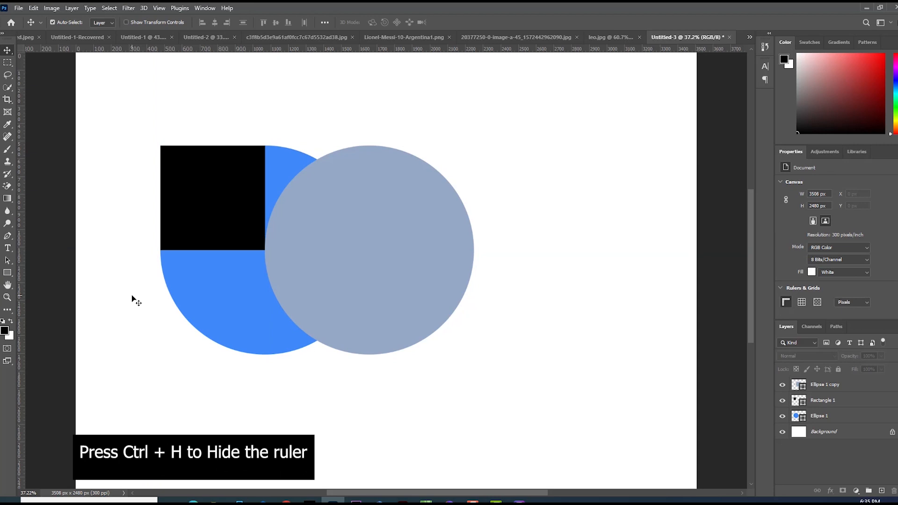
{"action": "left_click", "coordinate": [181, 211]}
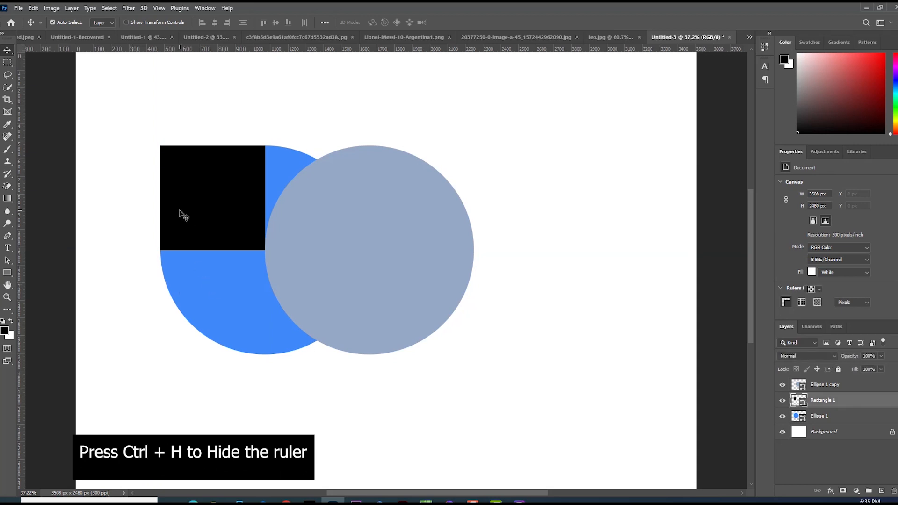
{"action": "left_click", "coordinate": [782, 386]}
{"action": "left_click", "coordinate": [782, 385]}
{"action": "left_click", "coordinate": [783, 385]}
{"action": "left_click", "coordinate": [782, 385]}
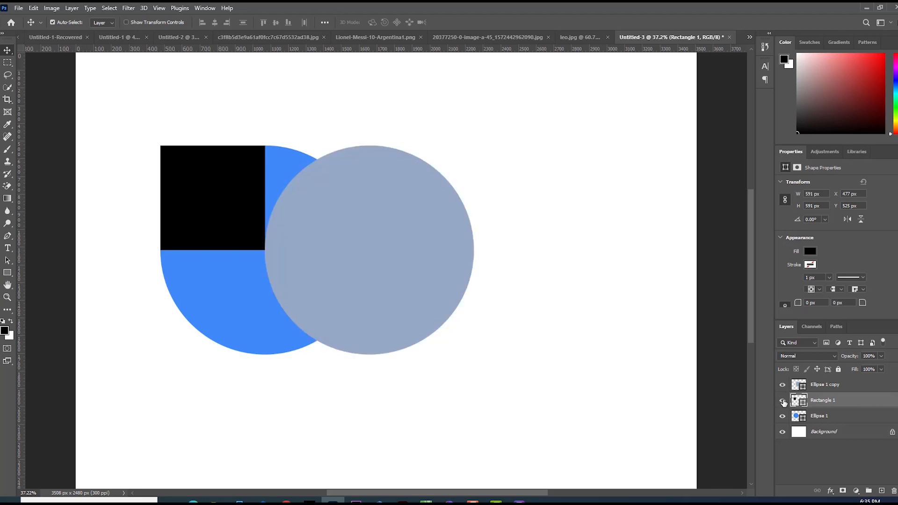
{"action": "left_click", "coordinate": [783, 401]}
{"action": "left_click", "coordinate": [782, 401]}
{"action": "left_click", "coordinate": [782, 416]}
{"action": "left_click", "coordinate": [782, 416]}
Merge the first circle and the square into a single shape layer.
{"action": "left_click", "coordinate": [823, 416]}
{"action": "left_click", "coordinate": [825, 401], "text": "shift"}
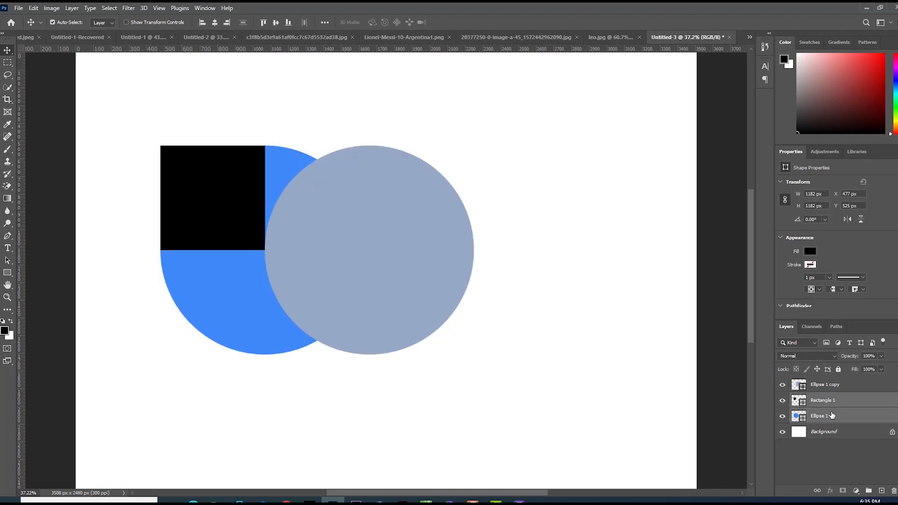
{"action": "key", "text": "ctrl+e"}
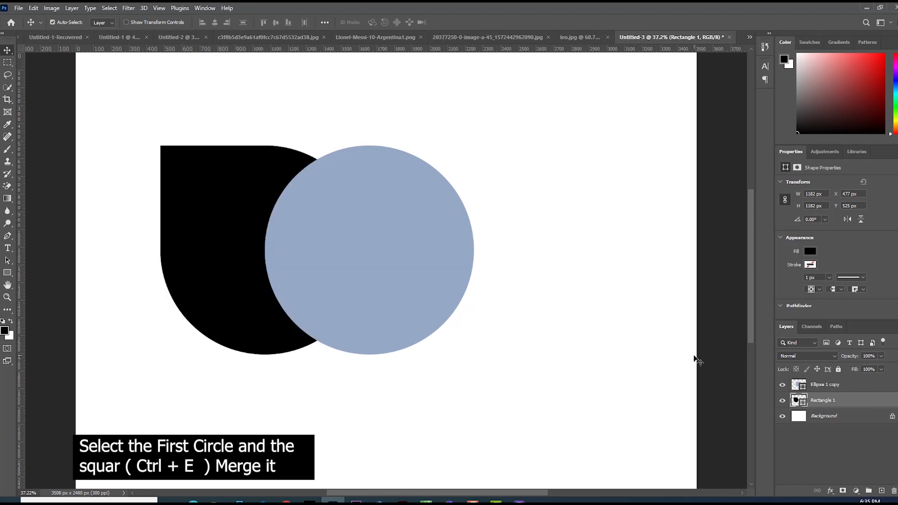
Select both shapes and move them slightly to the right together.
{"action": "left_click_drag", "start_coordinate": [444, 389], "coordinate": [287, 315]}
{"action": "left_click_drag", "start_coordinate": [292, 280], "coordinate": [318, 275]}
{"action": "left_click", "coordinate": [181, 363]}
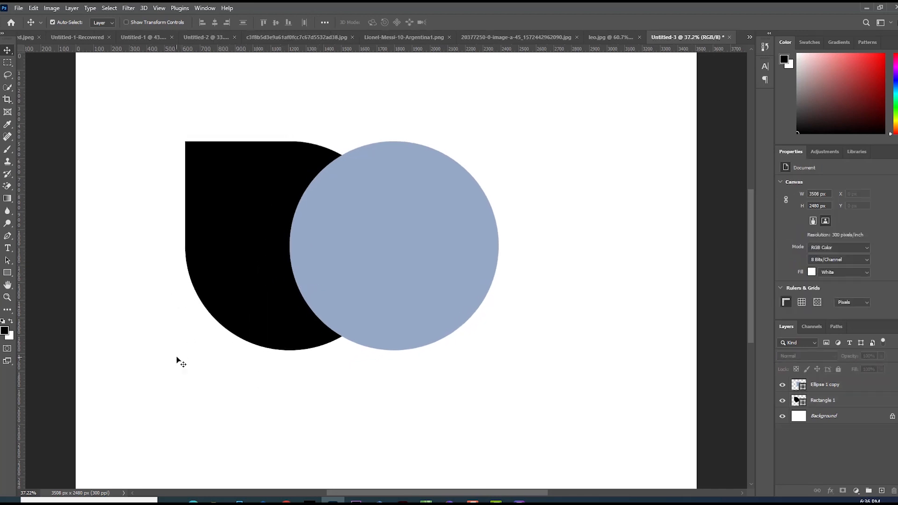
Load the grey circle as a selection and delete the grey circle's layer.
{"action": "left_click", "coordinate": [392, 254]}
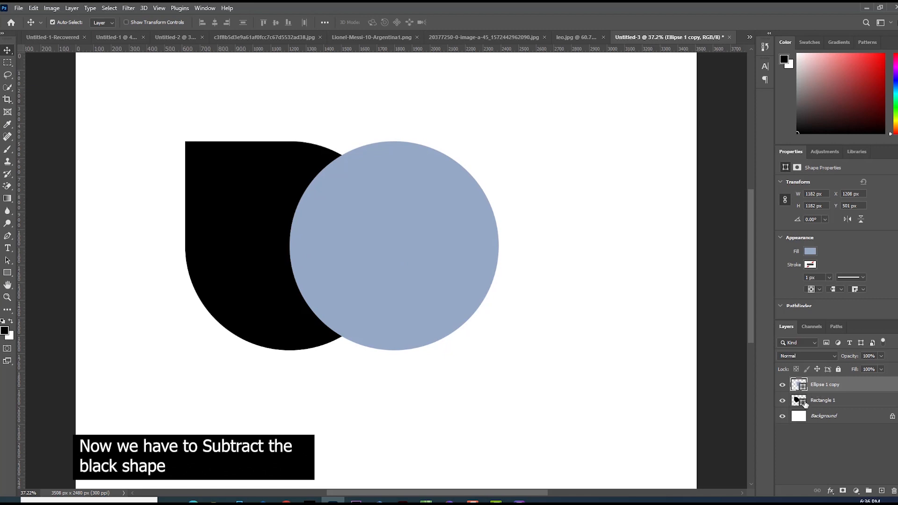
{"action": "left_click", "coordinate": [820, 399]}
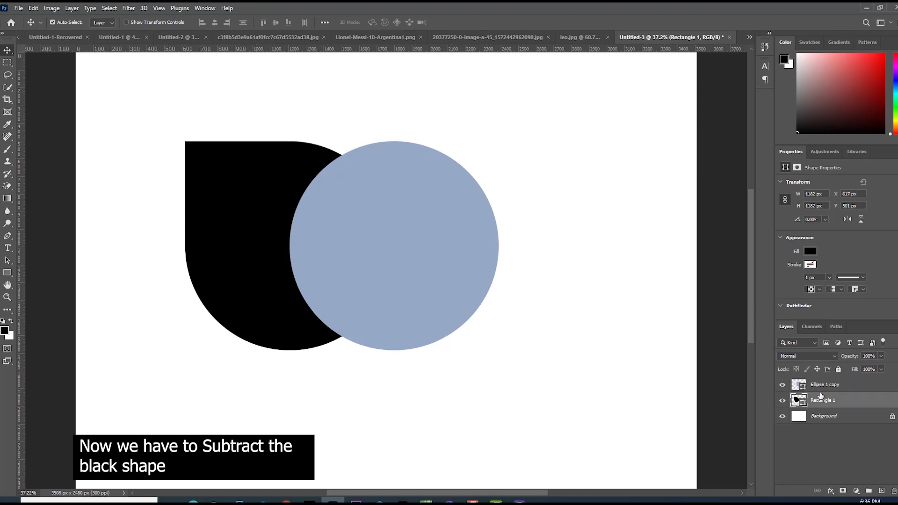
{"action": "left_click", "coordinate": [819, 384]}
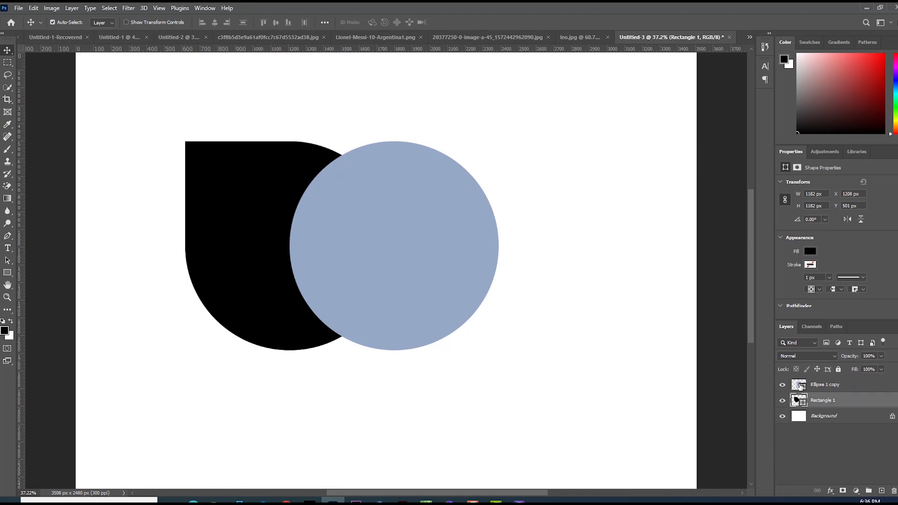
{"action": "left_click", "coordinate": [797, 385], "text": "ctrl"}
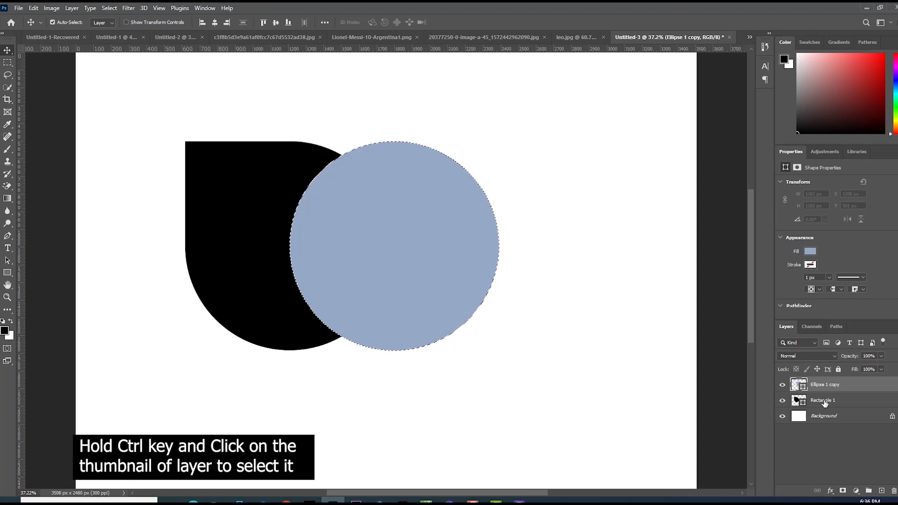
{"action": "left_click_drag", "start_coordinate": [823, 388], "coordinate": [894, 490]}
Rasterize the black shape's layer and cut the selected circular area out of it.
{"action": "right_click", "coordinate": [797, 386]}
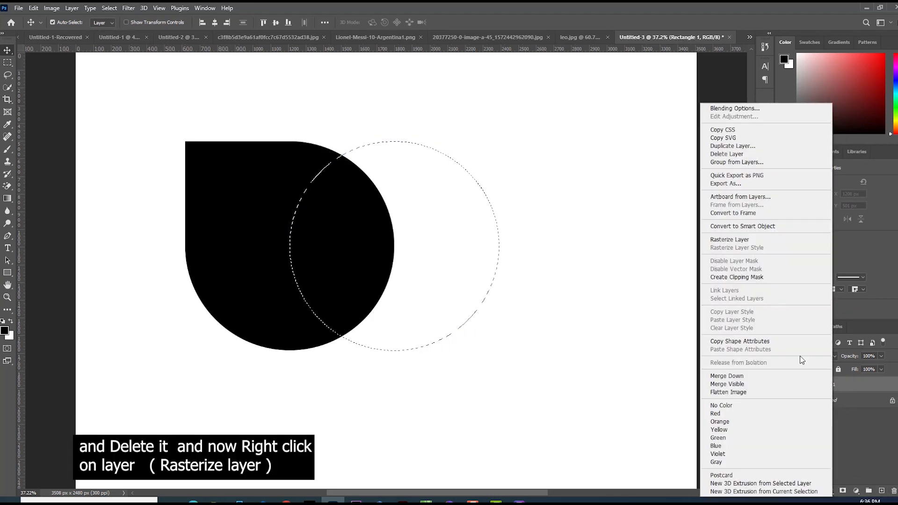
{"action": "left_click", "coordinate": [730, 241]}
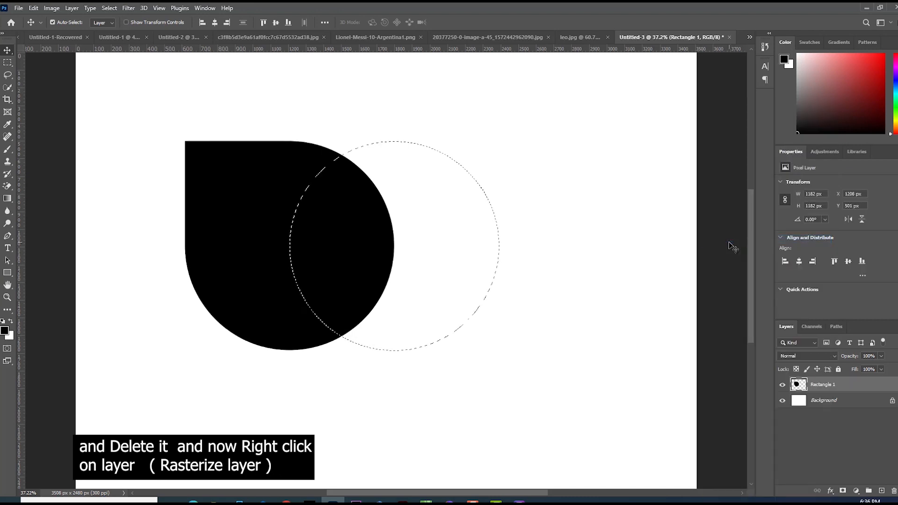
{"action": "key", "text": "ctrl+x"}
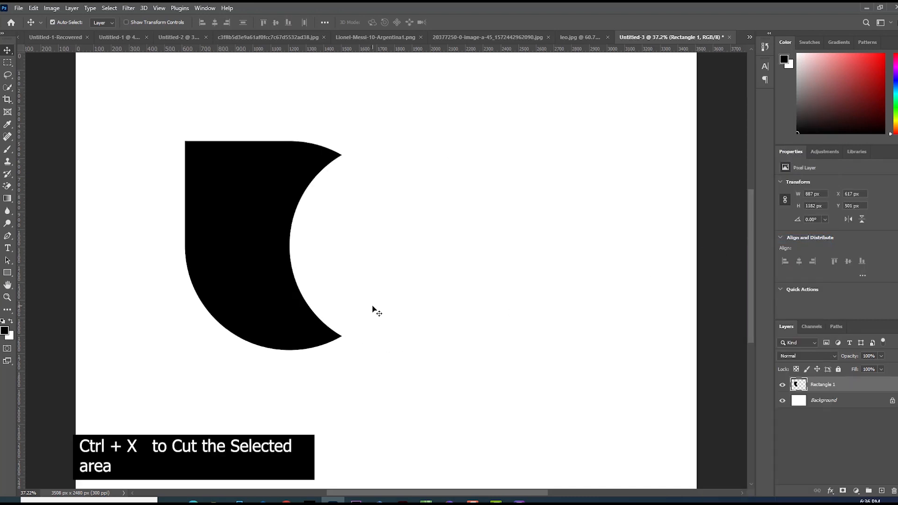
Scale the crescent shape down to about 589 × 785 px and reposition it.
{"action": "left_click_drag", "start_coordinate": [268, 267], "coordinate": [260, 247]}
{"action": "key", "text": "ctrl+t"}
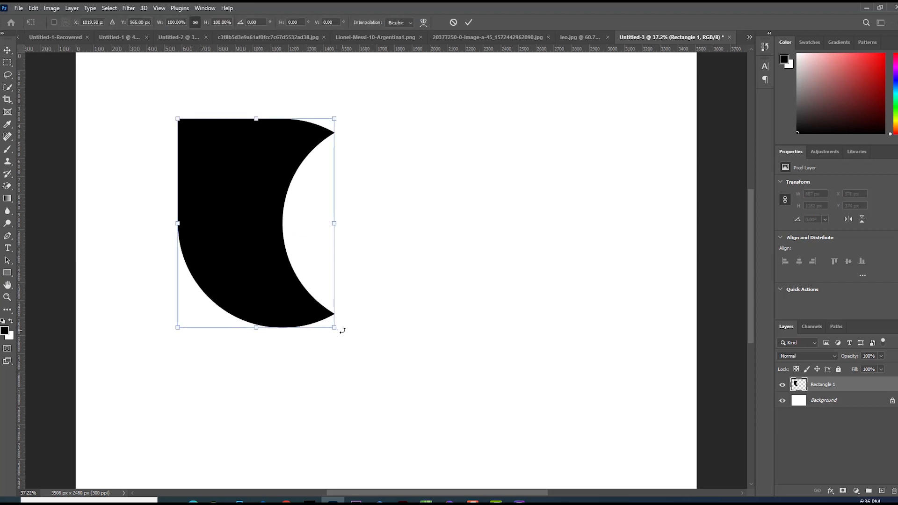
{"action": "left_click_drag", "start_coordinate": [335, 326], "coordinate": [281, 257]}
{"action": "key", "text": "Return"}
{"action": "left_click_drag", "start_coordinate": [231, 224], "coordinate": [208, 241]}
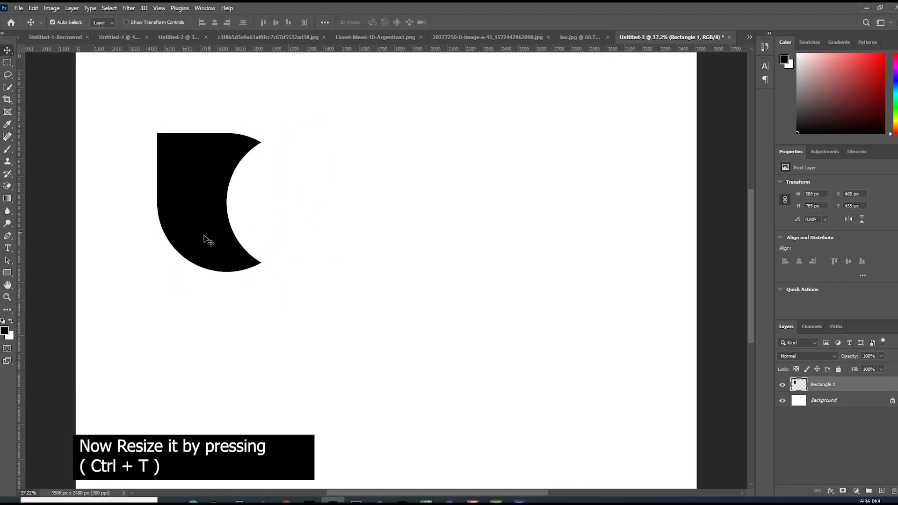
Duplicate the crescent into three more copies arranged in a two-by-two grid.
{"action": "left_click_drag", "start_coordinate": [199, 210], "coordinate": [208, 371]}
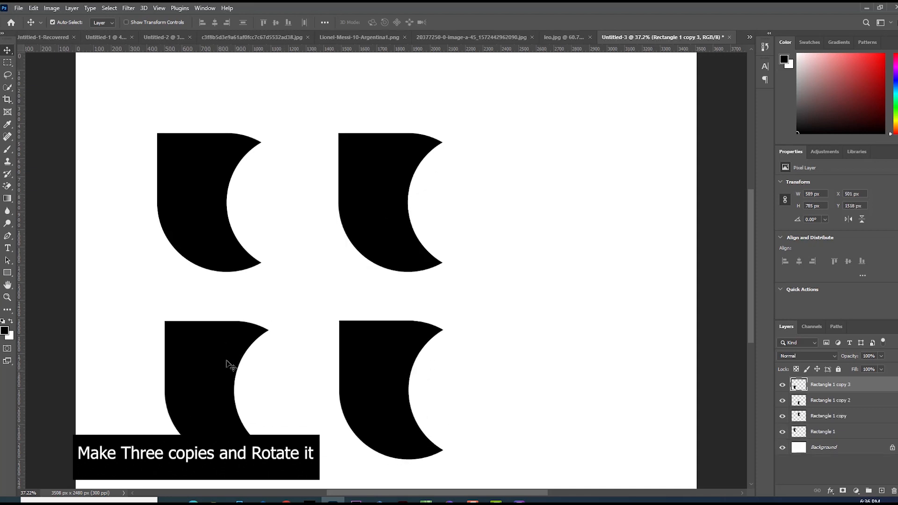
{"action": "mouse_move", "coordinate": [367, 230]}
{"action": "left_mouse_down"}
{"action": "mouse_move", "coordinate": [340, 225]}
{"action": "mouse_move", "coordinate": [356, 229]}
{"action": "left_mouse_up"}
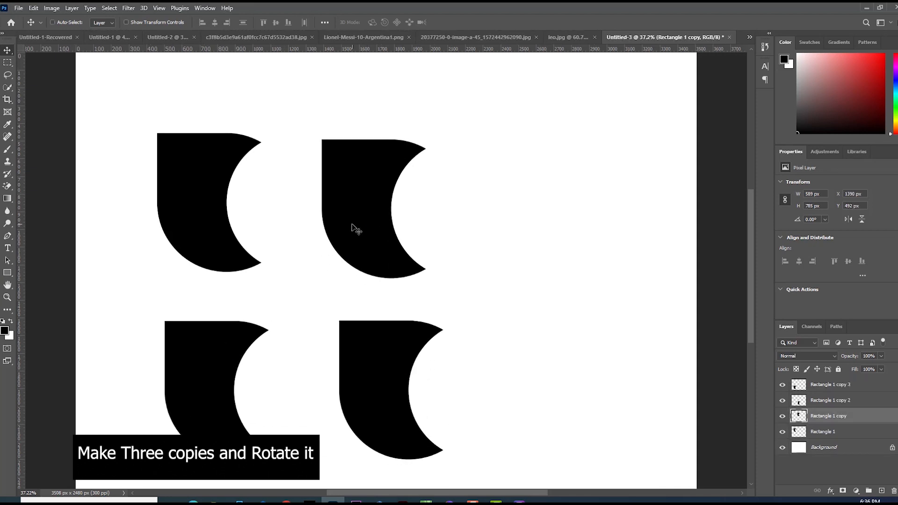
Rotate the top-right copy 90 degrees clockwise.
{"action": "key", "text": "ctrl+t"}
{"action": "left_click_drag", "start_coordinate": [441, 126], "coordinate": [455, 264]}
{"action": "key", "text": "Return"}
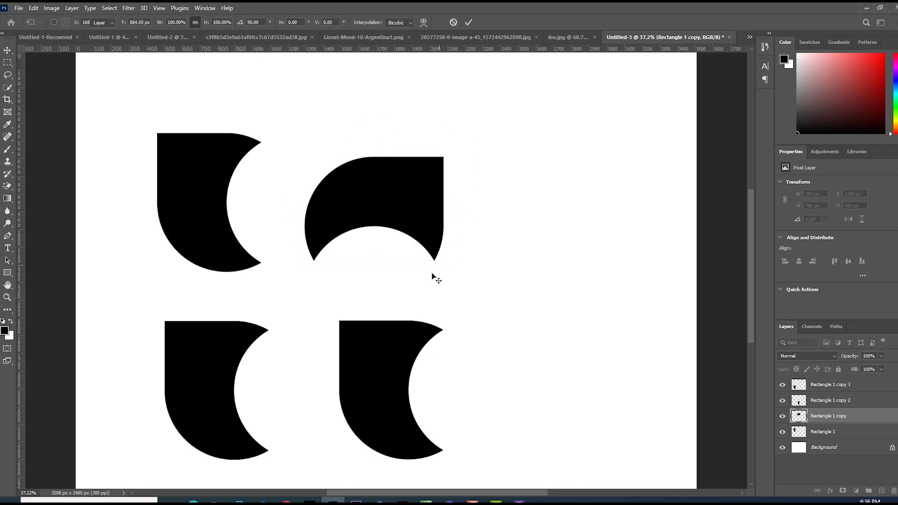
Move the bottom-right copy up slightly and rotate it 180 degrees.
{"action": "left_click_drag", "start_coordinate": [396, 336], "coordinate": [392, 301]}
{"action": "key", "text": "ctrl+t"}
{"action": "left_click_drag", "start_coordinate": [463, 396], "coordinate": [324, 288]}
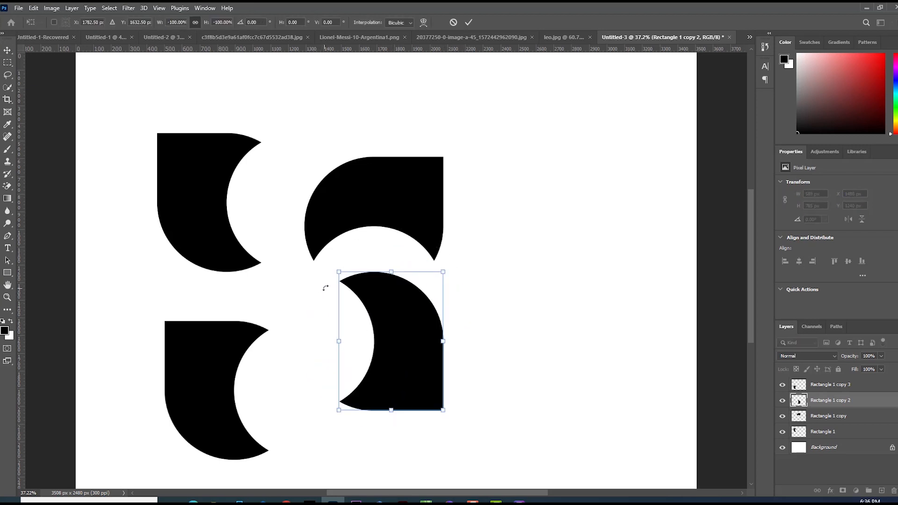
{"action": "key", "text": "Return"}
Rotate the bottom-left copy 90 degrees counterclockwise.
{"action": "left_click", "coordinate": [202, 350], "text": "ctrl"}
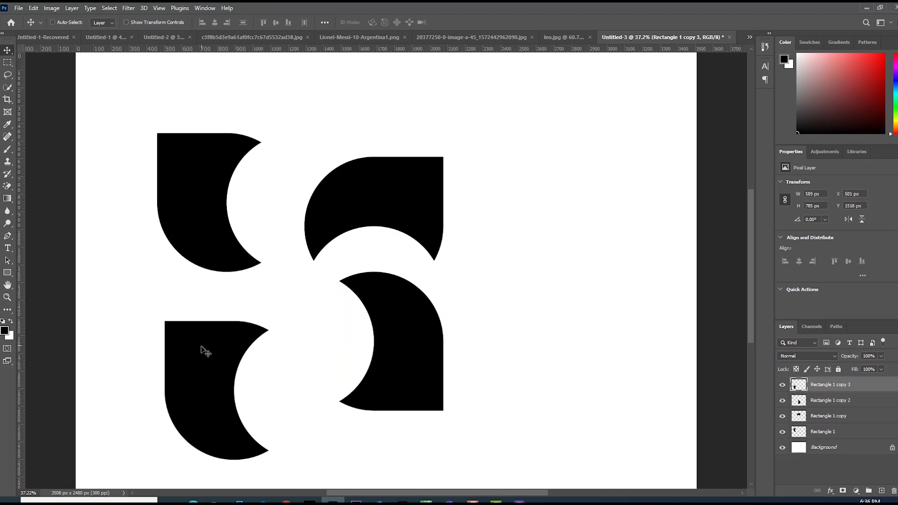
{"action": "key", "text": "ctrl+t"}
{"action": "left_click_drag", "start_coordinate": [287, 433], "coordinate": [266, 311]}
{"action": "key", "text": "Return"}
Slide the four pieces together so they interlock into a pinwheel.
{"action": "left_click_drag", "start_coordinate": [321, 202], "coordinate": [278, 188]}
{"action": "left_click_drag", "start_coordinate": [279, 374], "coordinate": [283, 314]}
{"action": "left_click_drag", "start_coordinate": [377, 321], "coordinate": [348, 301]}
{"action": "mouse_move", "coordinate": [348, 198]}
{"action": "left_mouse_down"}
{"action": "mouse_move", "coordinate": [344, 177]}
{"action": "mouse_move", "coordinate": [350, 185]}
{"action": "left_mouse_up"}
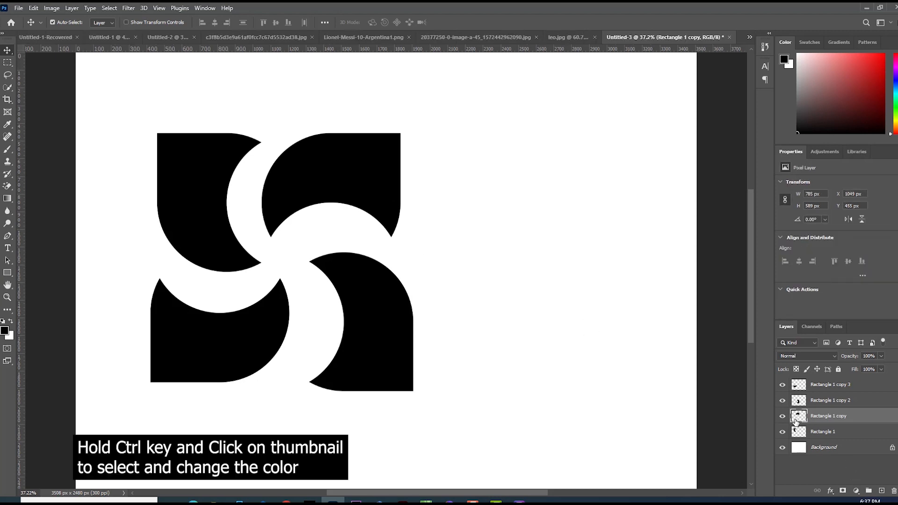
Load the top-right piece as a selection and fill it with red.
{"action": "left_click", "coordinate": [799, 416], "text": "ctrl"}
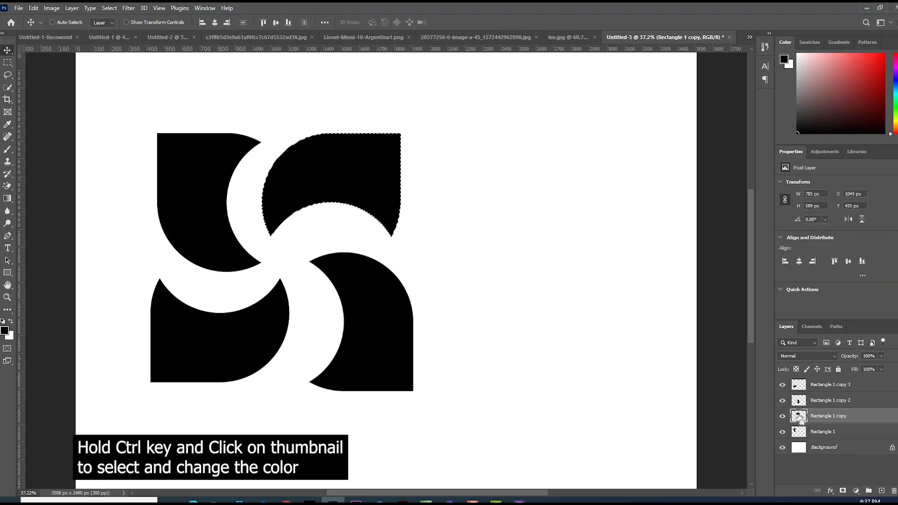
{"action": "left_click", "coordinate": [5, 331]}
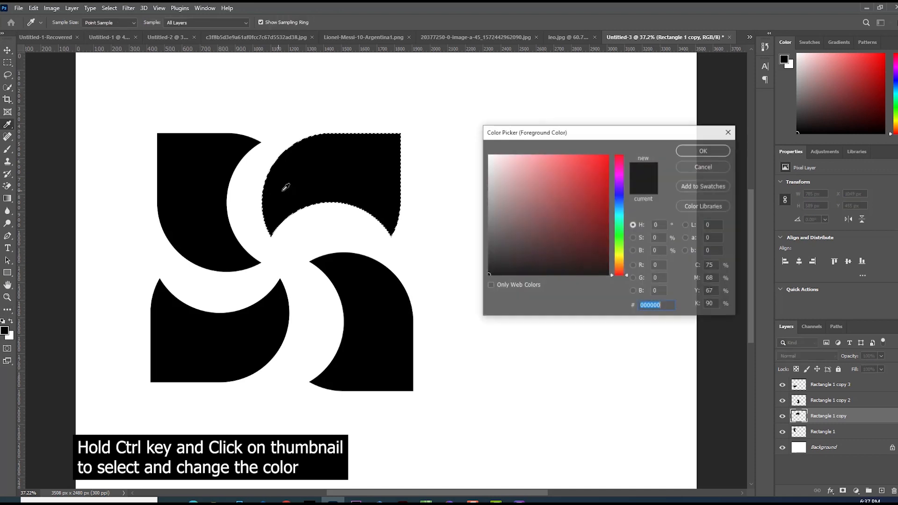
{"action": "left_click", "coordinate": [601, 161]}
{"action": "left_click", "coordinate": [679, 151]}
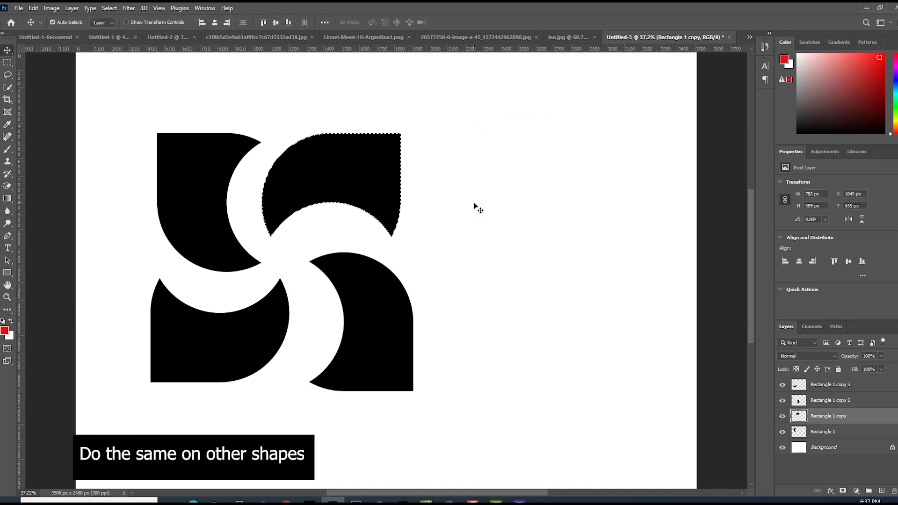
{"action": "key", "text": "alt+BackSpace"}
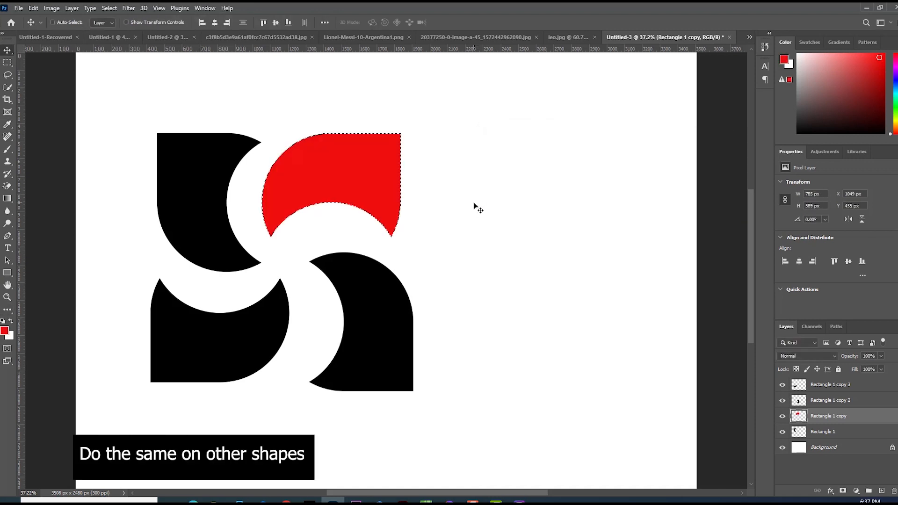
{"action": "key", "text": "ctrl+d"}
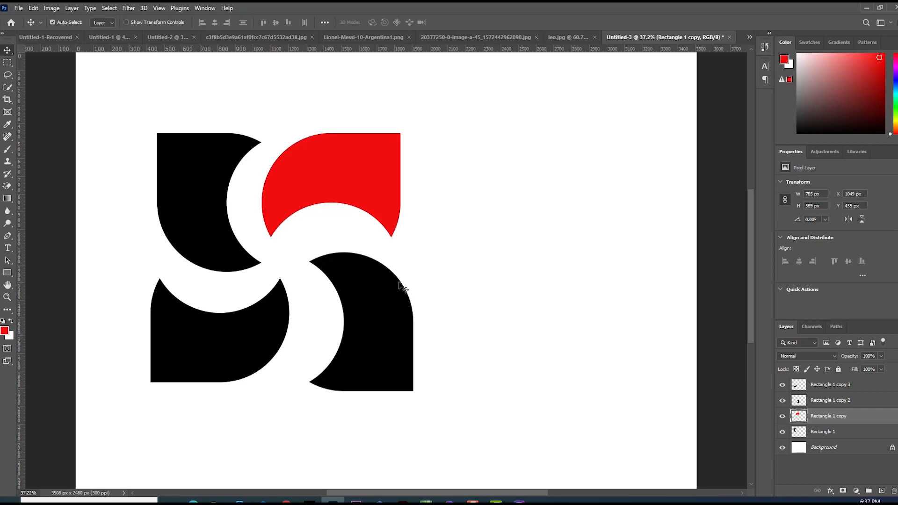
Load the bottom-left piece as a selection and fill it with red as well.
{"action": "mouse_move", "coordinate": [271, 320]}
{"action": "left_mouse_down"}
{"action": "mouse_move", "coordinate": [268, 312]}
{"action": "mouse_move", "coordinate": [273, 322]}
{"action": "left_mouse_up"}
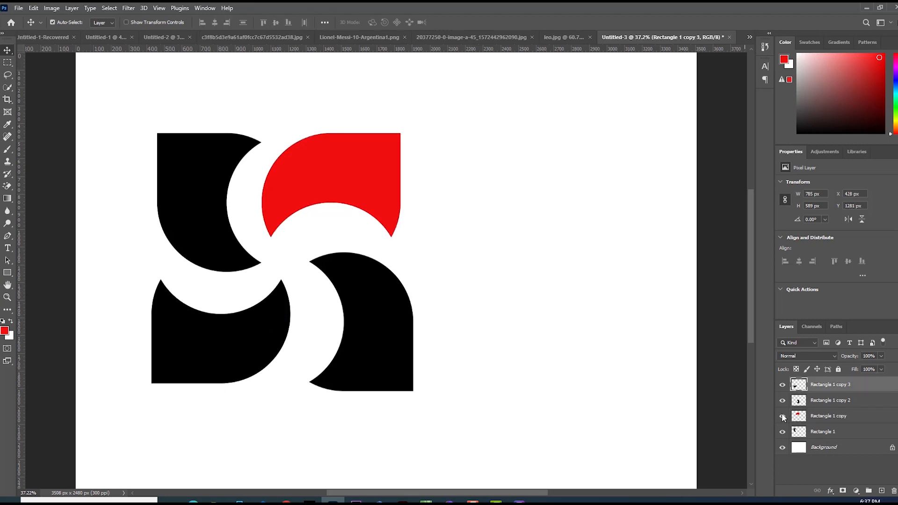
{"action": "left_click", "coordinate": [798, 385], "text": "ctrl"}
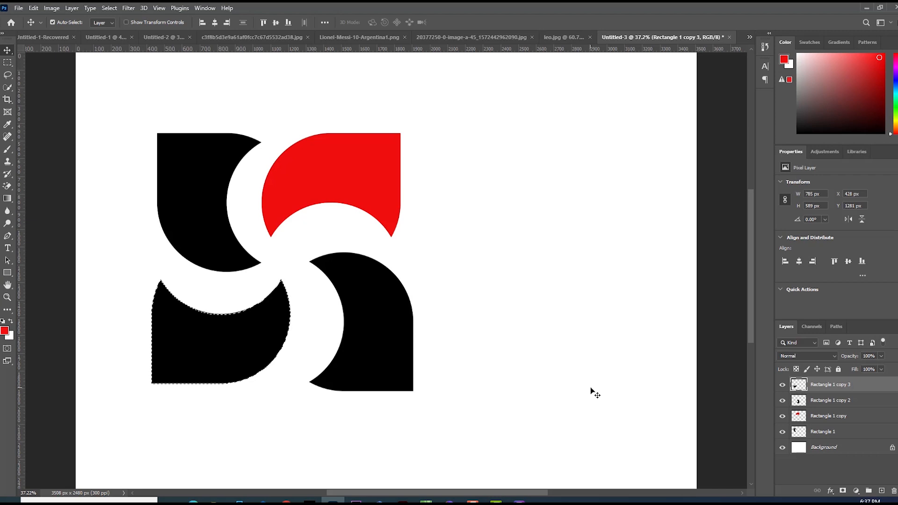
{"action": "key", "text": "alt+BackSpace"}
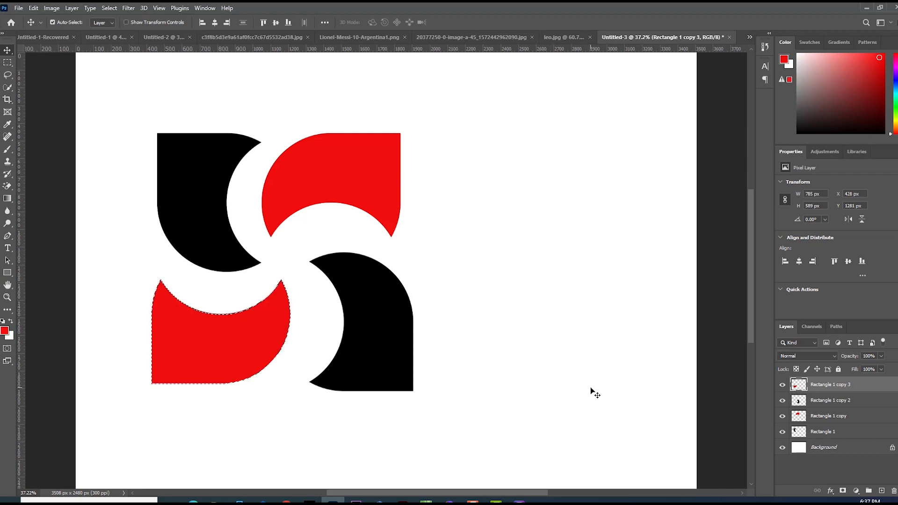
{"action": "key", "text": "ctrl+d"}
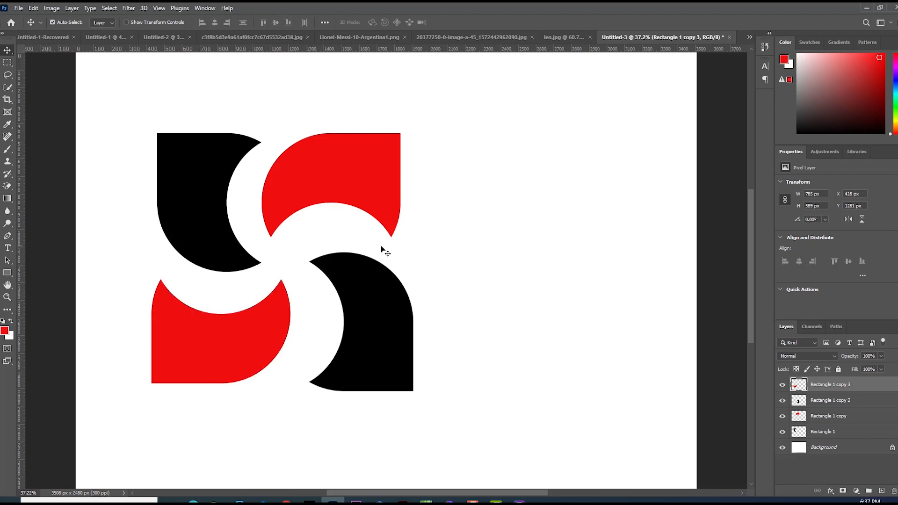
Nudge the pieces closer so their curves overlap tightly around the centre.
{"action": "left_click_drag", "start_coordinate": [321, 199], "coordinate": [287, 197]}
{"action": "left_click_drag", "start_coordinate": [400, 316], "coordinate": [353, 266]}
{"action": "left_click_drag", "start_coordinate": [268, 329], "coordinate": [274, 288]}
{"action": "left_click", "coordinate": [298, 398]}
Select all four pieces, rotate them 45 degrees and recentre the logo on the canvas.
{"action": "left_click_drag", "start_coordinate": [393, 167], "coordinate": [207, 296]}
{"action": "key", "text": "ctrl+t"}
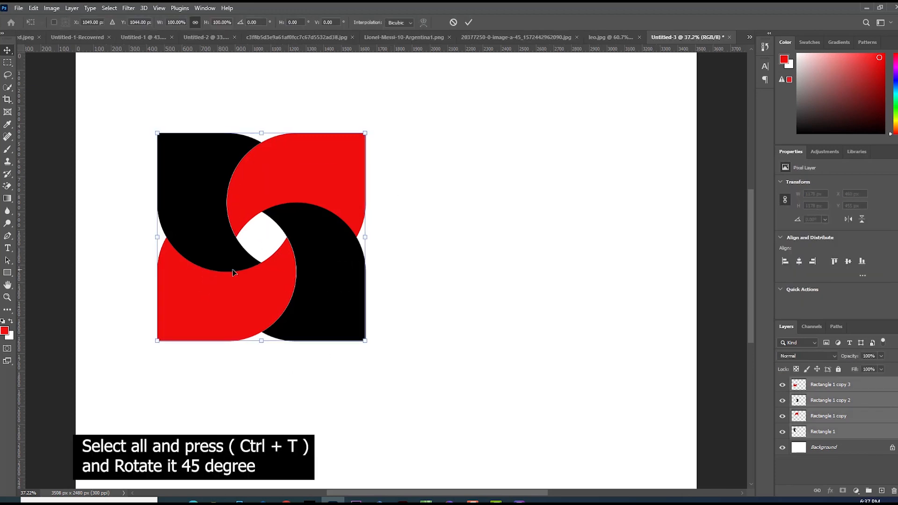
{"action": "left_click_drag", "start_coordinate": [373, 121], "coordinate": [420, 223]}
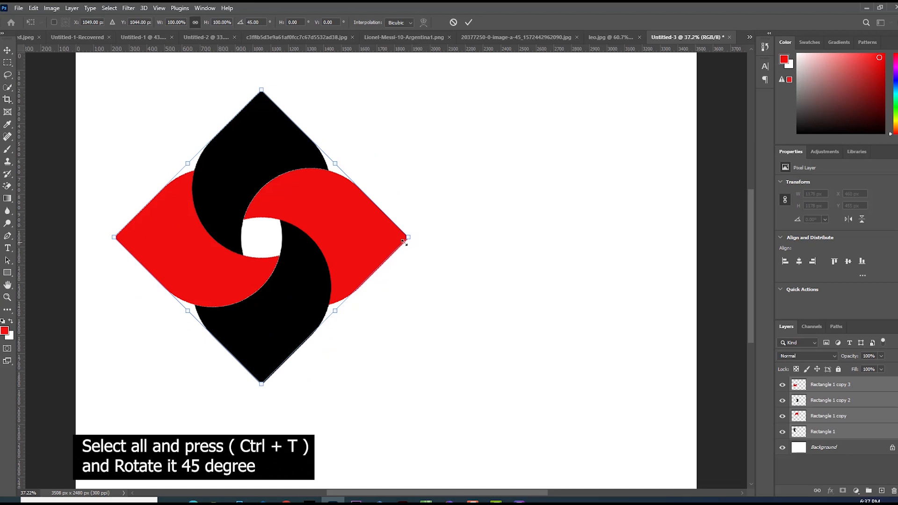
{"action": "left_click_drag", "start_coordinate": [351, 233], "coordinate": [444, 247]}
{"action": "left_click_drag", "start_coordinate": [352, 104], "coordinate": [352, 127]}
{"action": "left_click_drag", "start_coordinate": [394, 225], "coordinate": [374, 208]}
{"action": "key", "text": "Return"}
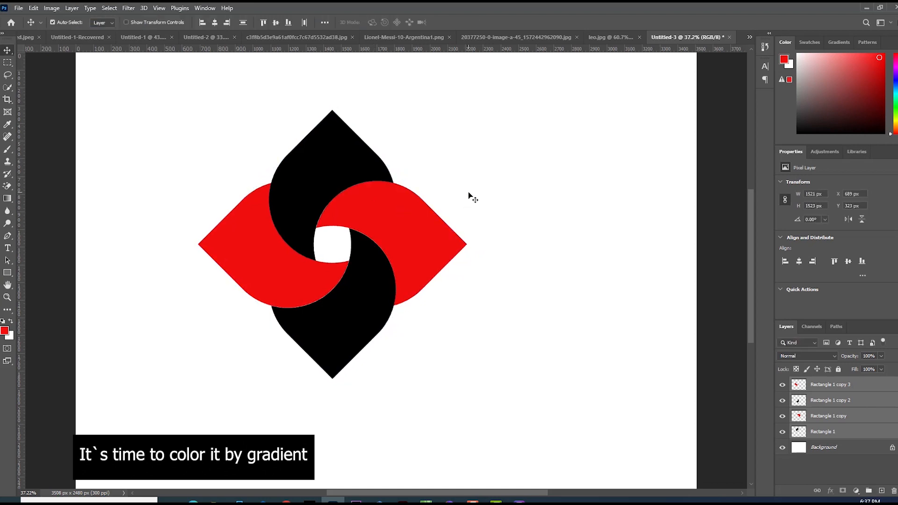
Open the blending options for the top black piece's layer.
{"action": "left_click", "coordinate": [460, 207]}
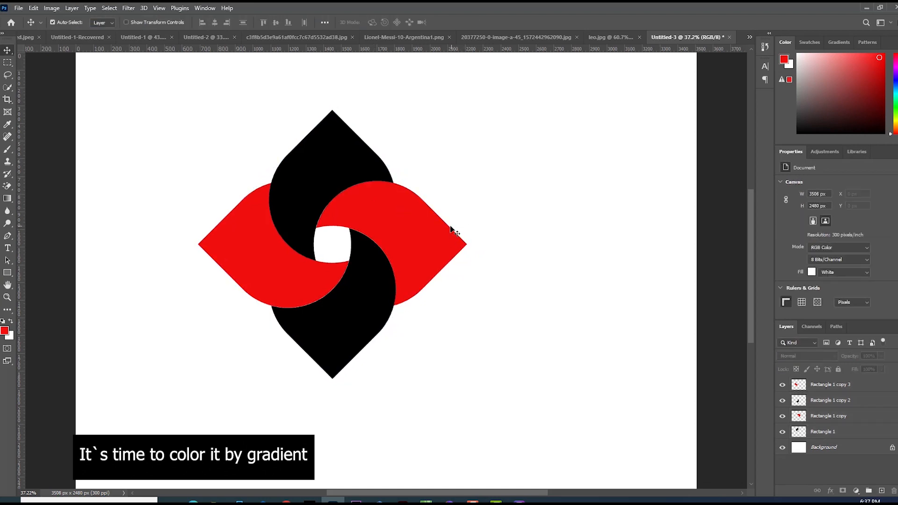
{"action": "left_click", "coordinate": [327, 180]}
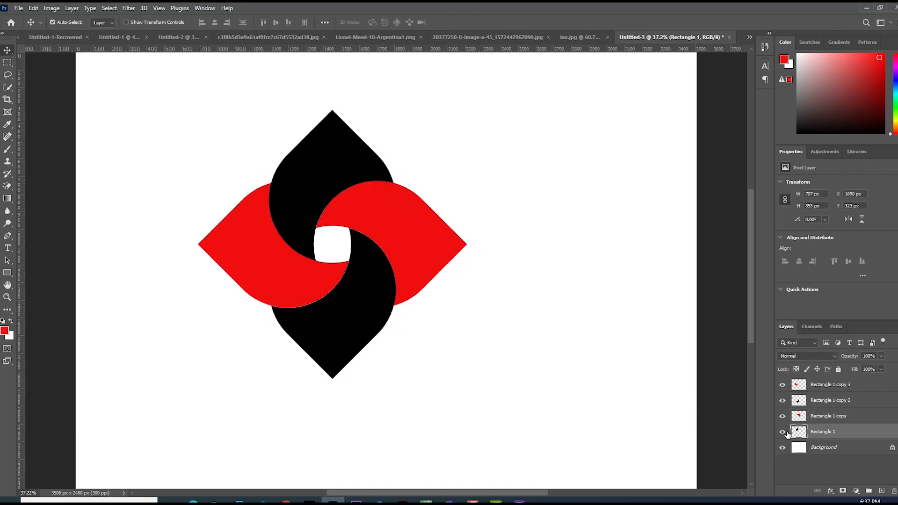
{"action": "left_click", "coordinate": [783, 432]}
{"action": "left_click", "coordinate": [782, 432]}
{"action": "right_click", "coordinate": [828, 432]}
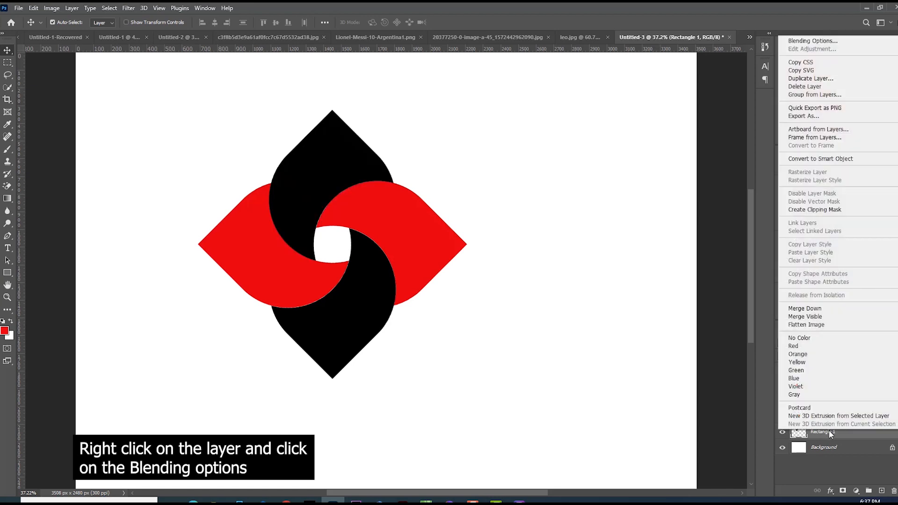
{"action": "left_click", "coordinate": [797, 44]}
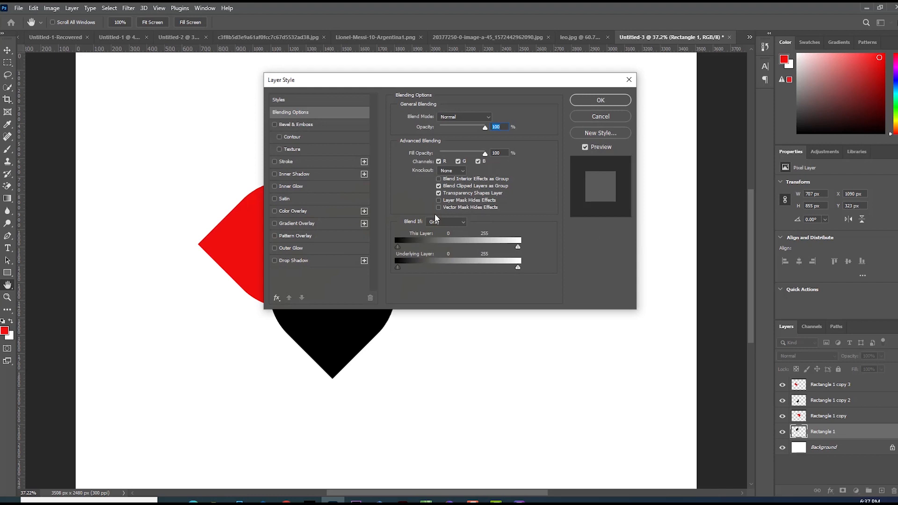
{"action": "left_click_drag", "start_coordinate": [366, 87], "coordinate": [571, 145]}
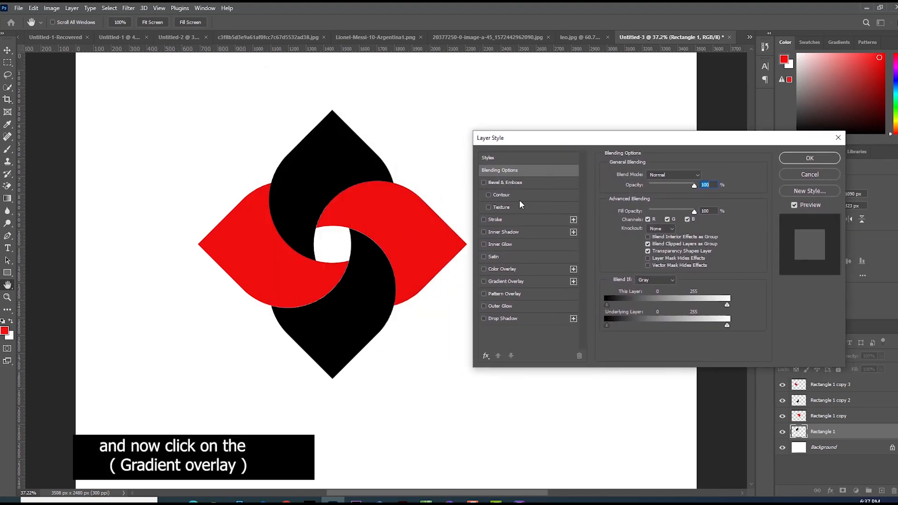
Add a gradient overlay to that layer and set its angle to 0°.
{"action": "left_click", "coordinate": [497, 281]}
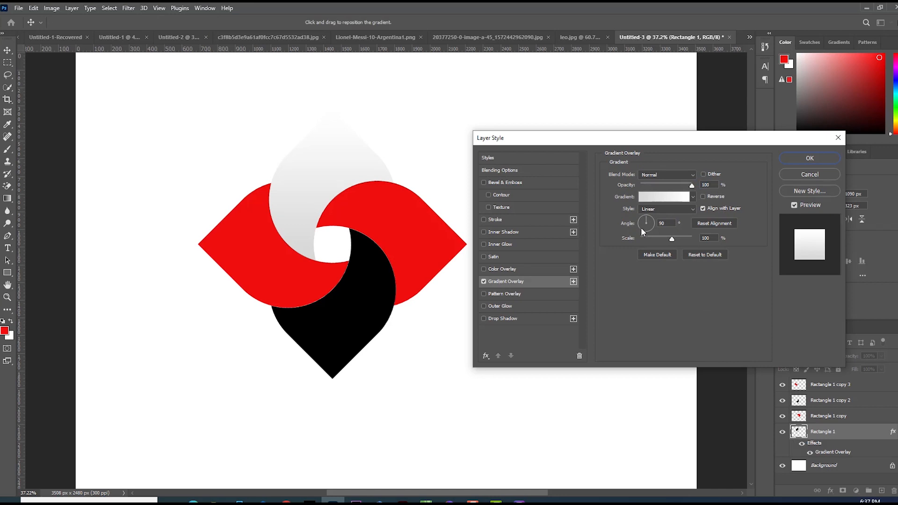
{"action": "left_click", "coordinate": [672, 223]}
{"action": "type", "text": "0"}
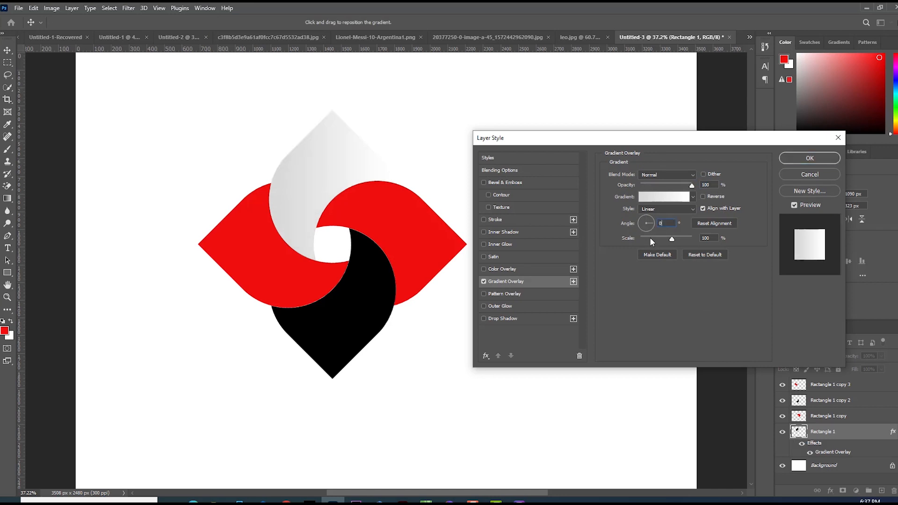
Edit the gradient and set its left stop colour to blue #5097f7.
{"action": "left_click", "coordinate": [658, 197]}
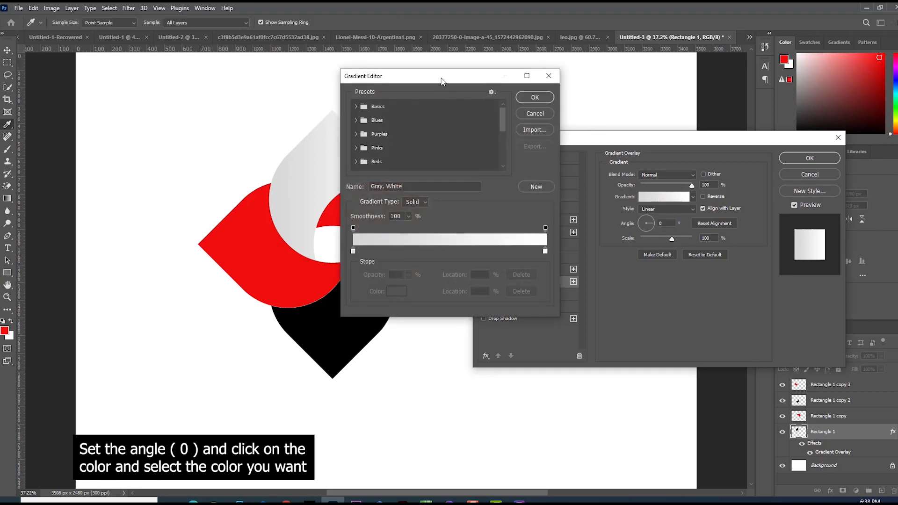
{"action": "left_click_drag", "start_coordinate": [442, 78], "coordinate": [533, 151]}
{"action": "double_click", "coordinate": [449, 316]}
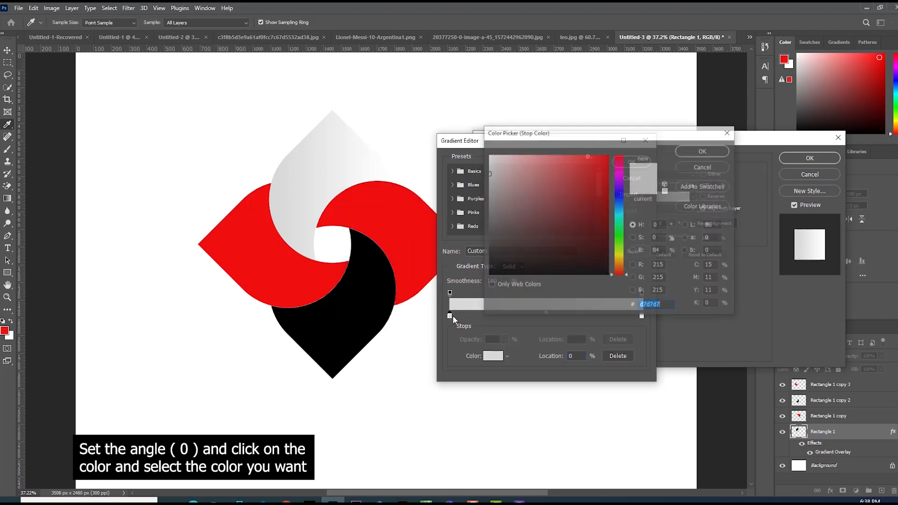
{"action": "left_click", "coordinate": [619, 203]}
{"action": "left_click", "coordinate": [569, 158]}
{"action": "left_click", "coordinate": [703, 150]}
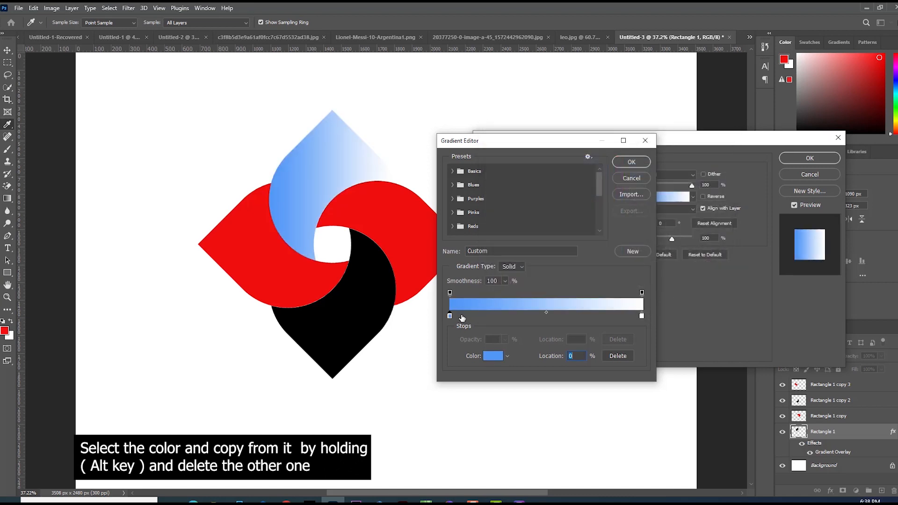
Replace the white end stop with a copy of the blue stop placed at about 80%.
{"action": "left_click_drag", "start_coordinate": [450, 315], "coordinate": [585, 316]}
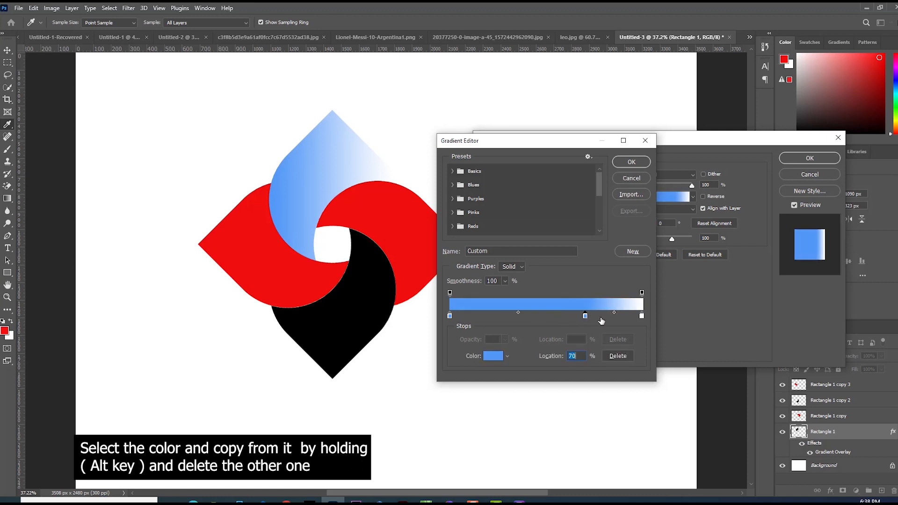
{"action": "left_click_drag", "start_coordinate": [641, 316], "coordinate": [640, 337]}
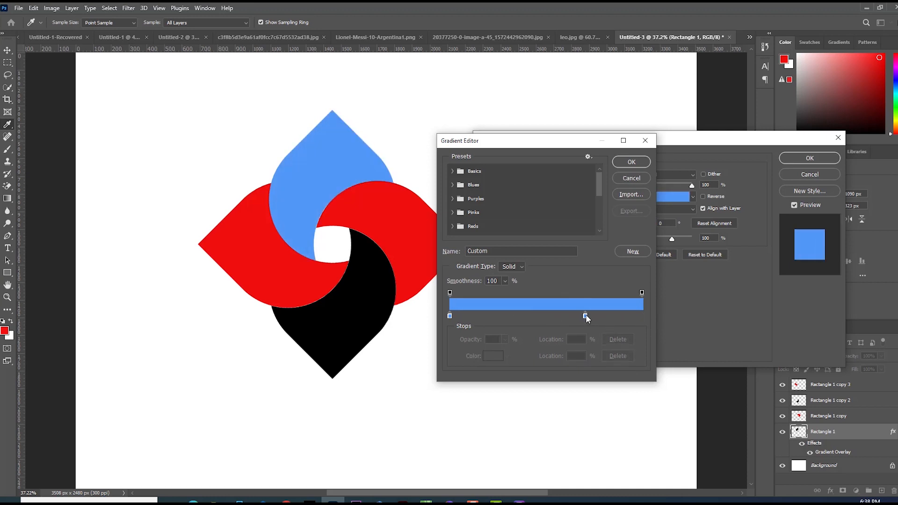
{"action": "left_click_drag", "start_coordinate": [585, 316], "coordinate": [604, 314]}
Make the copied gradient stop a slightly darker blue.
{"action": "double_click", "coordinate": [604, 315]}
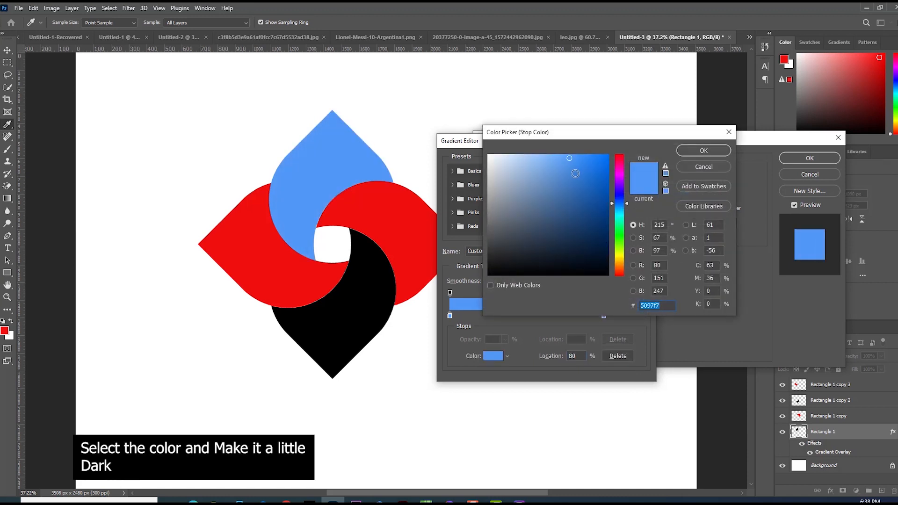
{"action": "left_click", "coordinate": [572, 174]}
{"action": "left_click", "coordinate": [726, 150]}
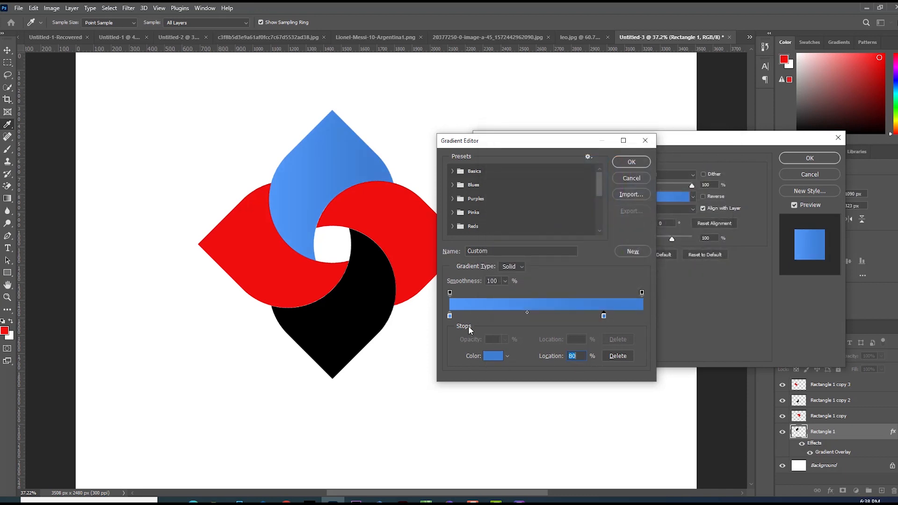
Set the location of both gradient stops to 50%.
{"action": "left_click", "coordinate": [450, 315]}
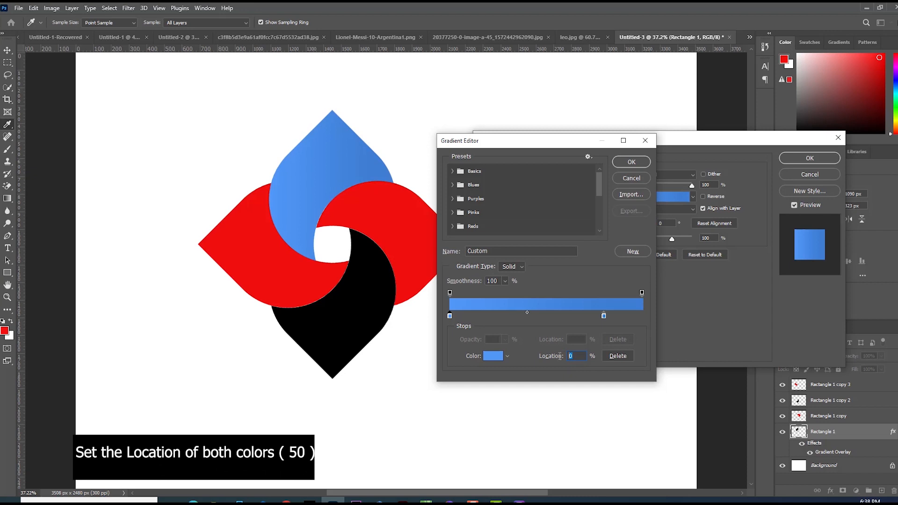
{"action": "left_click", "coordinate": [604, 317]}
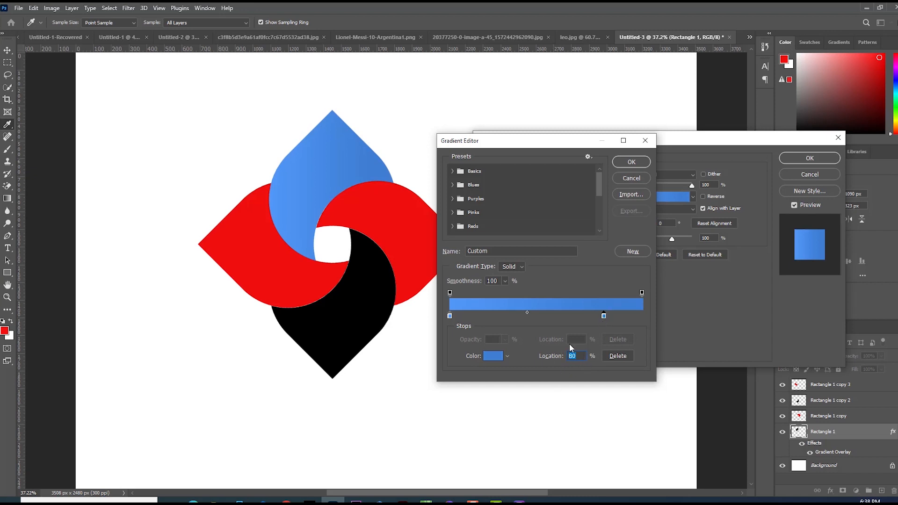
{"action": "type", "text": "50"}
{"action": "left_click", "coordinate": [451, 316]}
{"action": "type", "text": "50"}
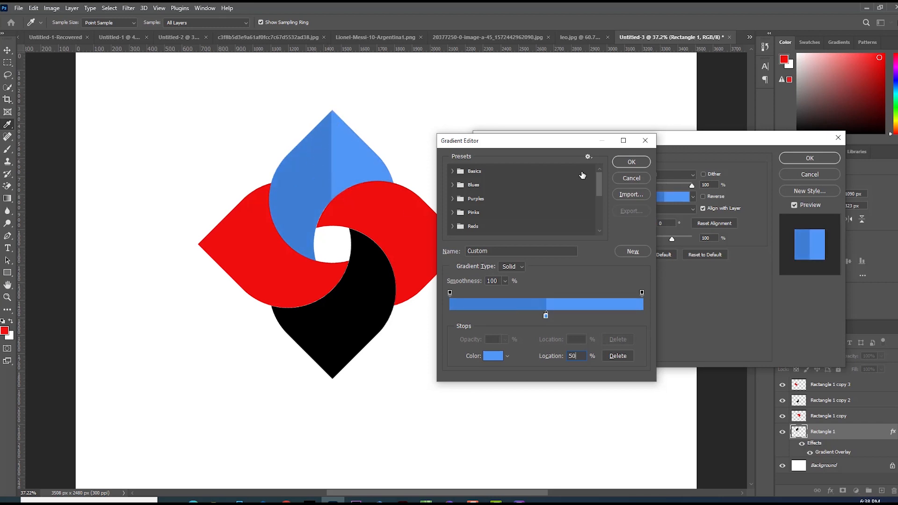
Confirm the edited gradient, reverse its direction, and apply the blue gradient overlay to the top shape.
{"action": "left_click", "coordinate": [625, 163]}
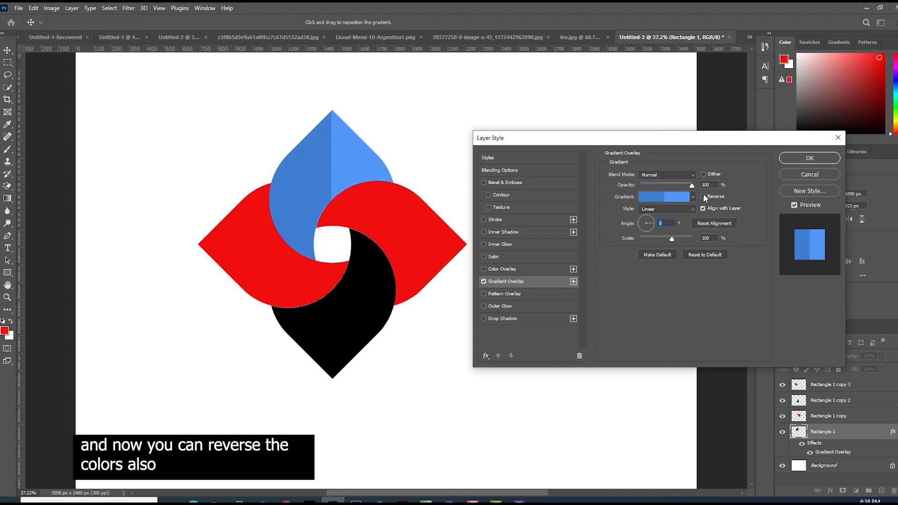
{"action": "left_click", "coordinate": [704, 197]}
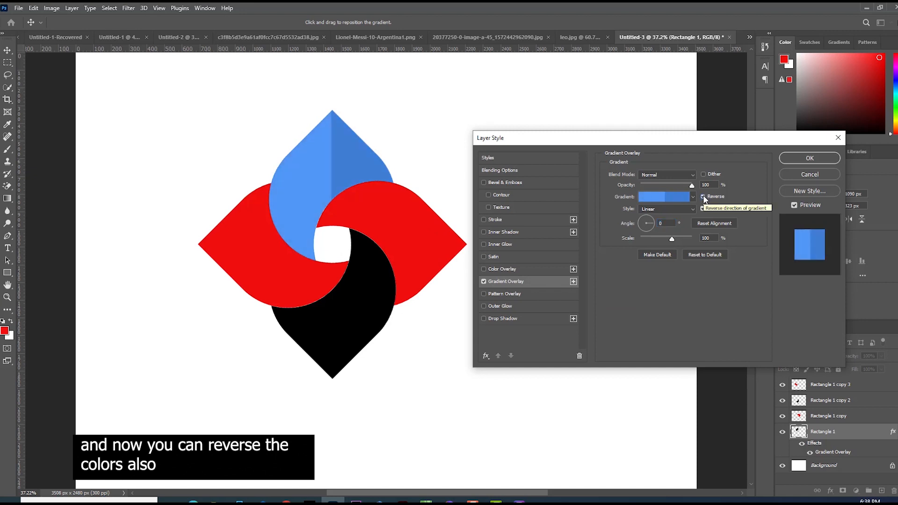
{"action": "left_click", "coordinate": [812, 158]}
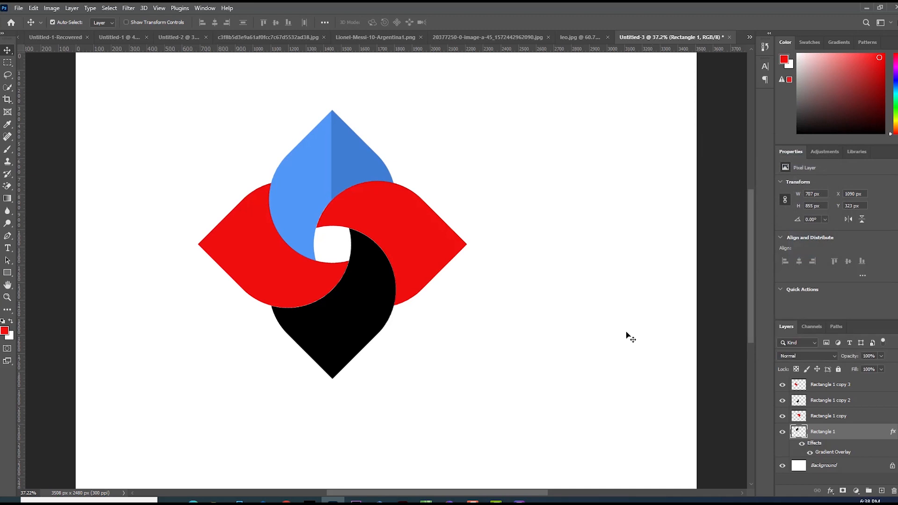
Open blending options for the right-hand shape's layer and add a gradient overlay at a 90° angle.
{"action": "left_click", "coordinate": [438, 251]}
{"action": "right_click", "coordinate": [835, 418]}
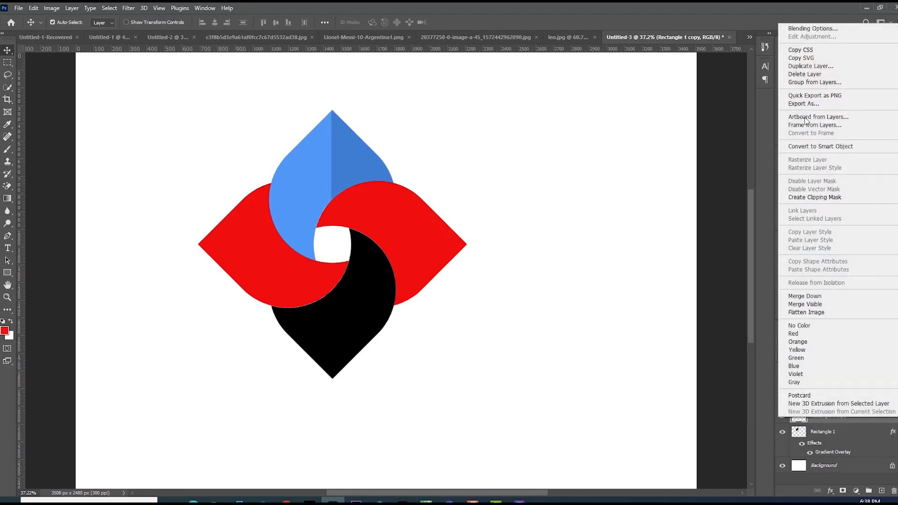
{"action": "left_click", "coordinate": [798, 28]}
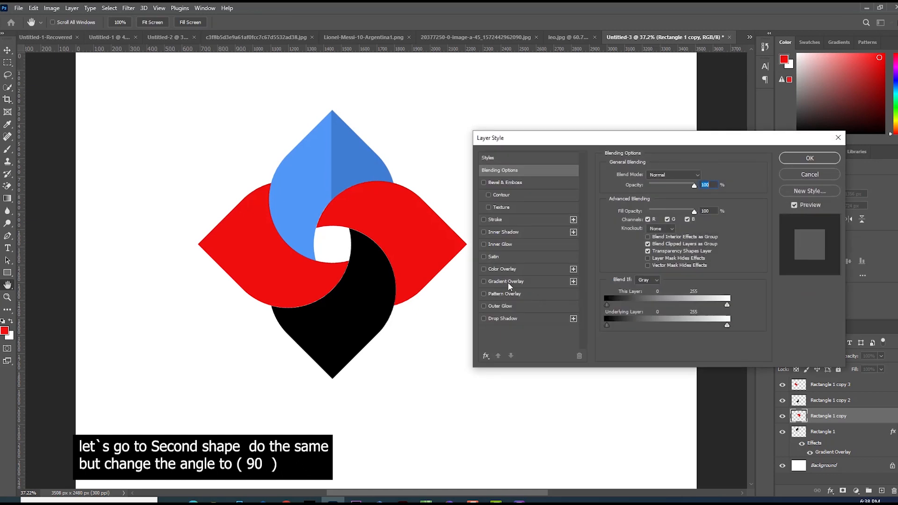
{"action": "left_click", "coordinate": [507, 282]}
{"action": "double_click", "coordinate": [672, 222]}
{"action": "type", "text": "90"}
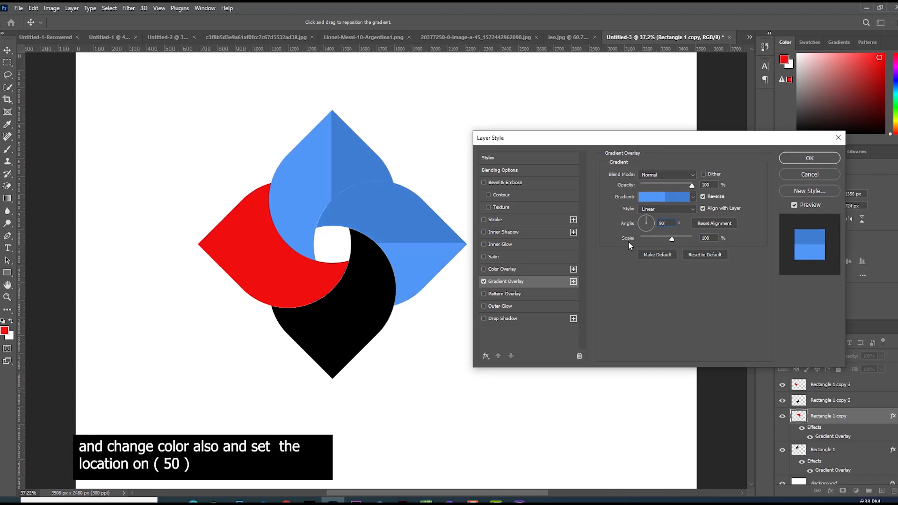
Edit the gradient, add a stop, and set the 50% stop colour to yellow #f7e906.
{"action": "left_click", "coordinate": [660, 197]}
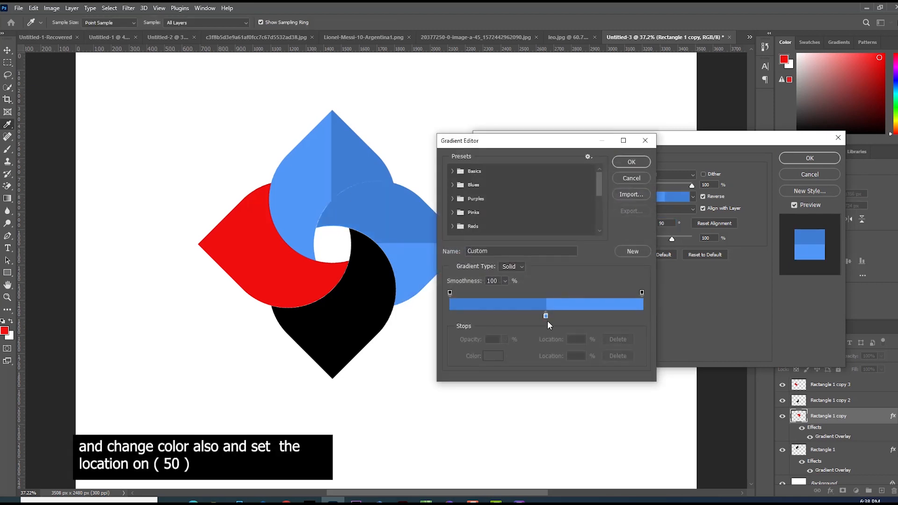
{"action": "left_click", "coordinate": [596, 315]}
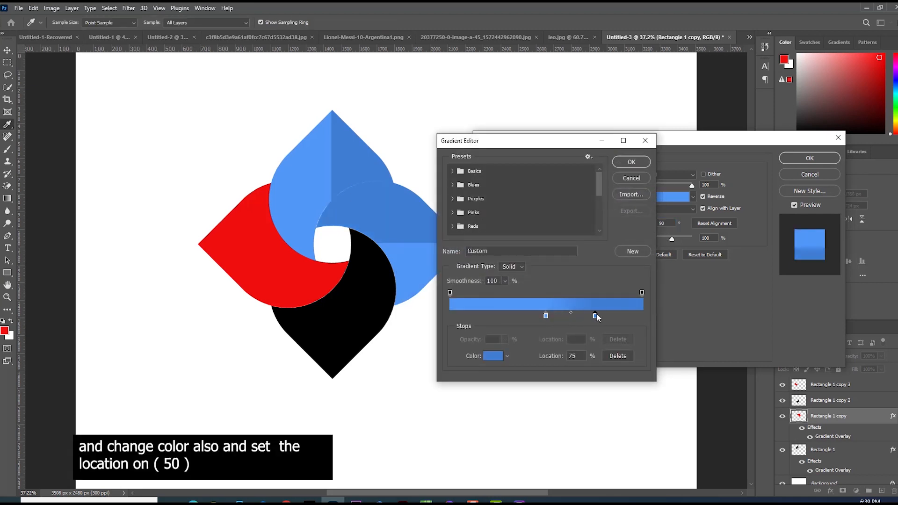
{"action": "double_click", "coordinate": [546, 314]}
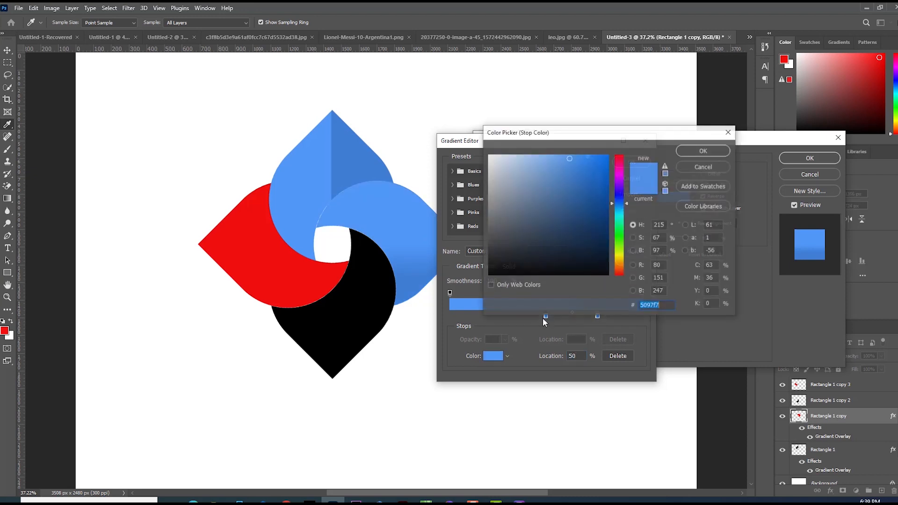
{"action": "left_click", "coordinate": [621, 257]}
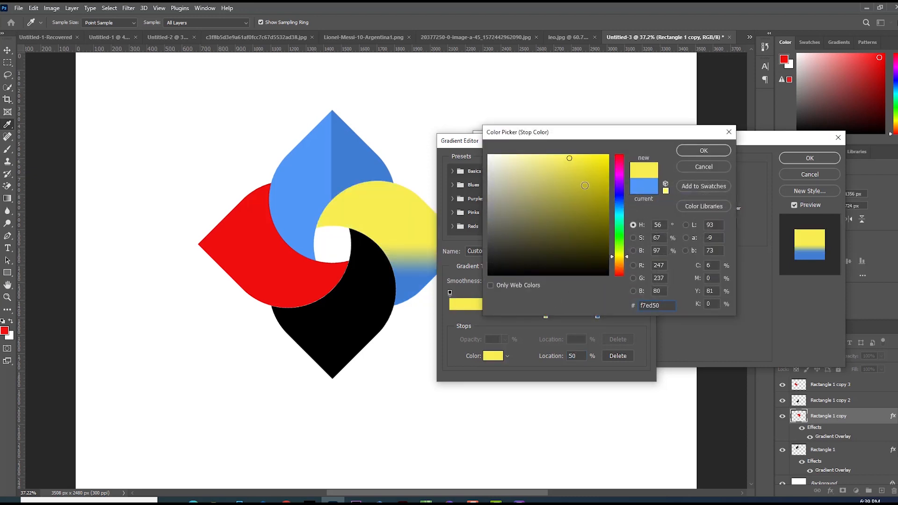
{"action": "left_click", "coordinate": [606, 158]}
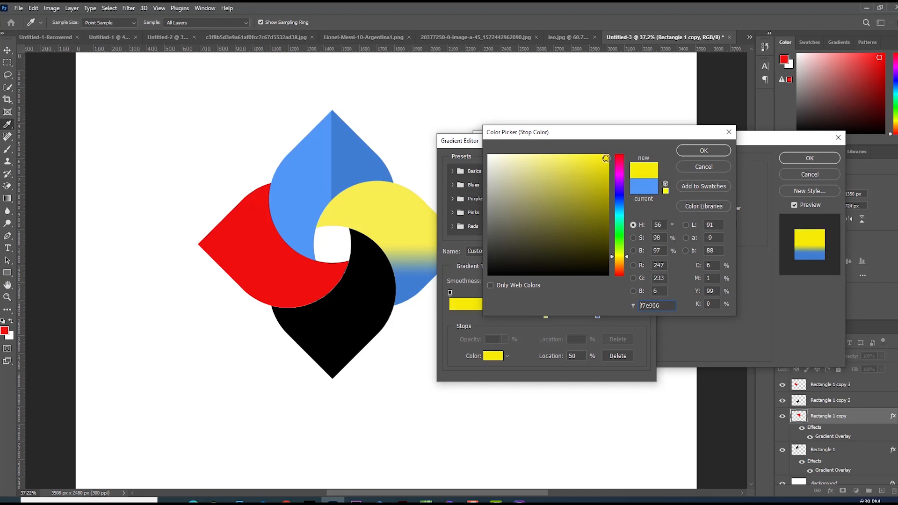
{"action": "left_click", "coordinate": [703, 150]}
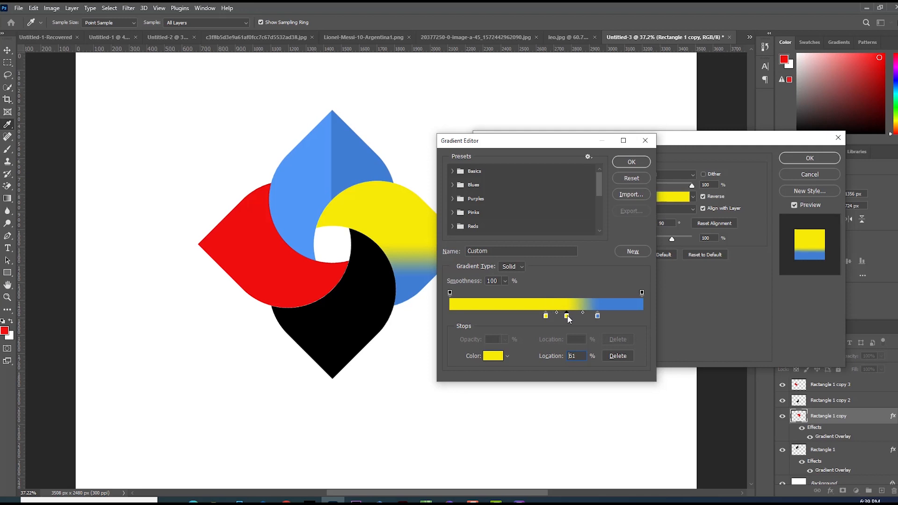
Remove the surplus gradient stop and make the remaining right stop a darker yellow #d8cc0e.
{"action": "left_click", "coordinate": [582, 317]}
{"action": "left_click_drag", "start_coordinate": [582, 316], "coordinate": [600, 378]}
{"action": "double_click", "coordinate": [580, 316]}
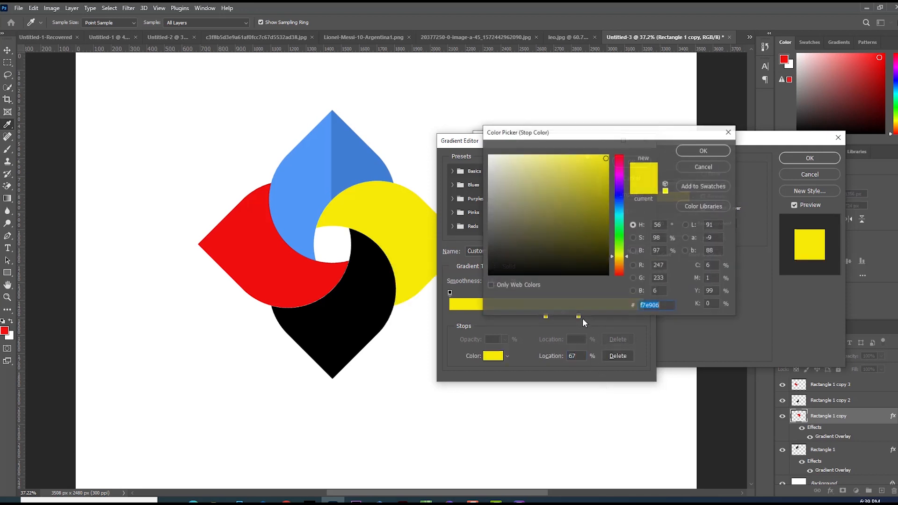
{"action": "left_click", "coordinate": [601, 173]}
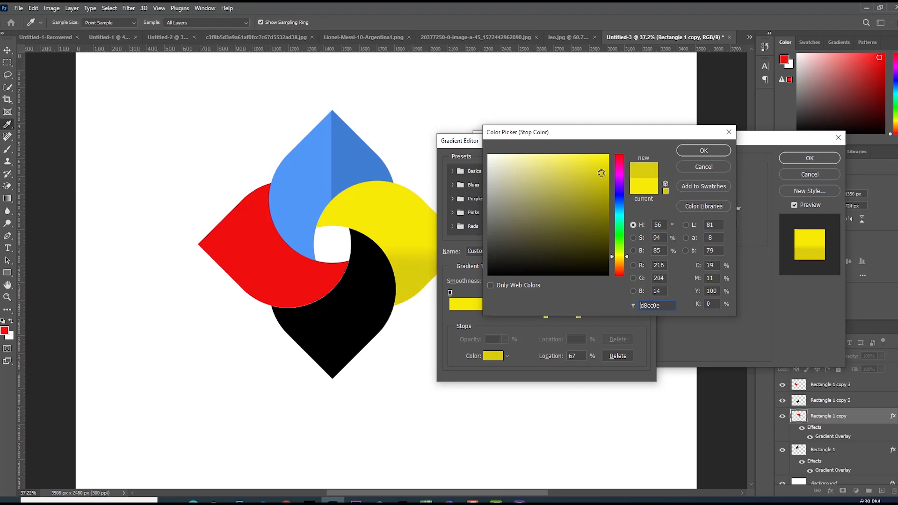
{"action": "left_click", "coordinate": [710, 159]}
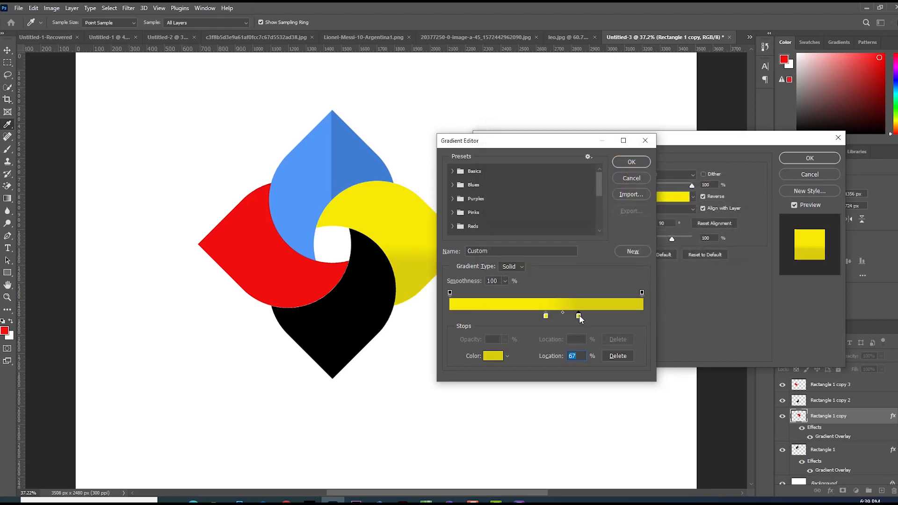
Set that gradient stop's location to 50% and confirm the gradient.
{"action": "type", "text": "50"}
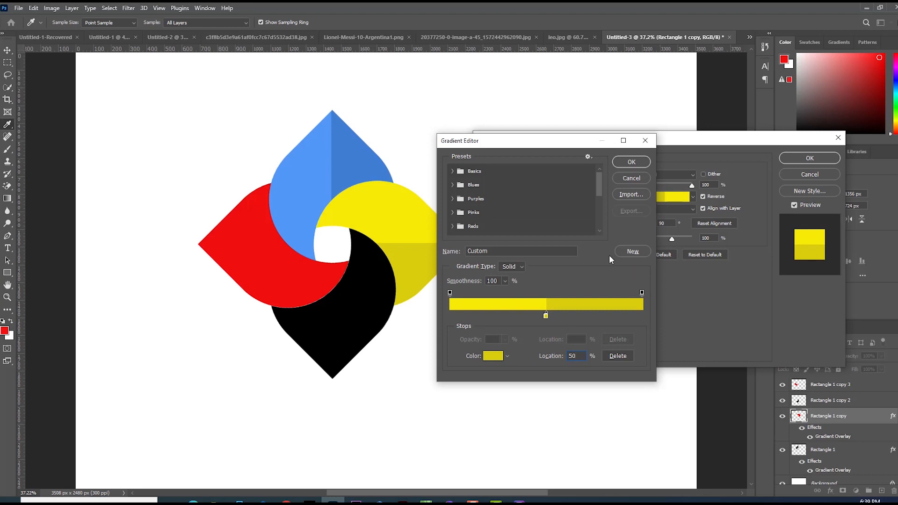
{"action": "left_click", "coordinate": [628, 162]}
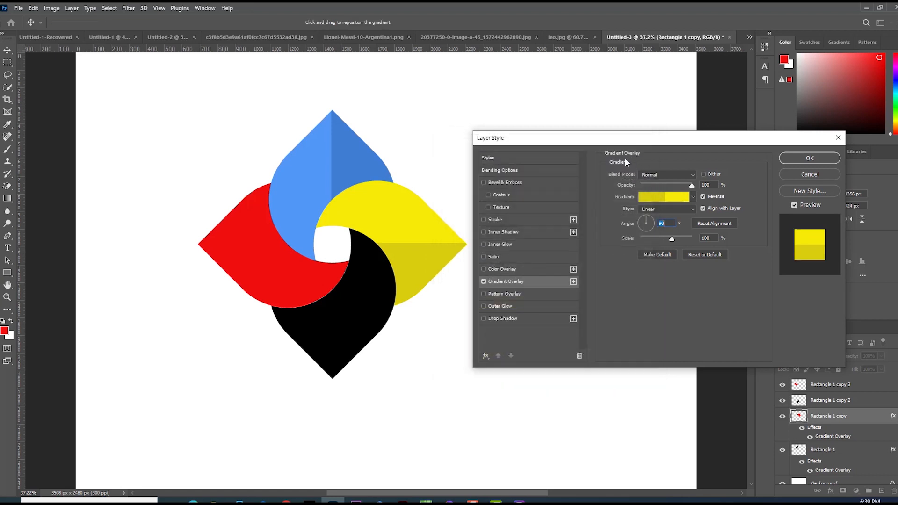
Toggle the Reverse option and apply the yellow gradient overlay to the right-hand shape.
{"action": "left_click_drag", "start_coordinate": [608, 138], "coordinate": [616, 136]}
{"action": "left_click", "coordinate": [717, 193]}
{"action": "left_click", "coordinate": [716, 194]}
{"action": "left_click", "coordinate": [716, 193]}
{"action": "left_click", "coordinate": [717, 193]}
{"action": "left_click", "coordinate": [717, 193]}
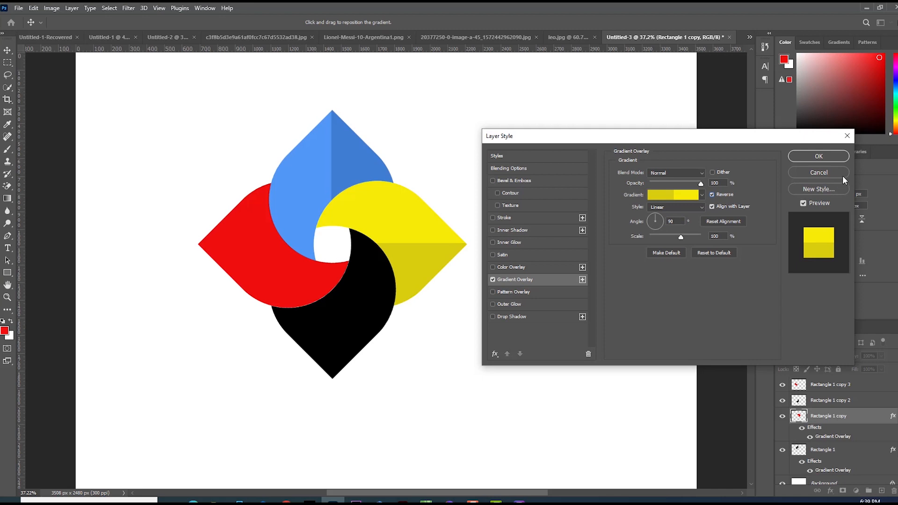
{"action": "left_click", "coordinate": [829, 159]}
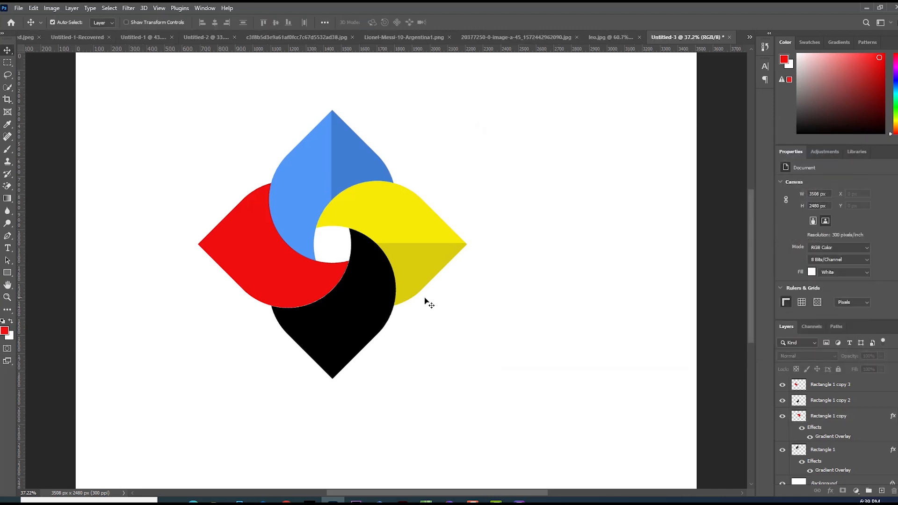
Open blending options for the bottom shape's layer and add a gradient overlay at a 0° angle.
{"action": "left_click", "coordinate": [354, 308]}
{"action": "right_click", "coordinate": [821, 405]}
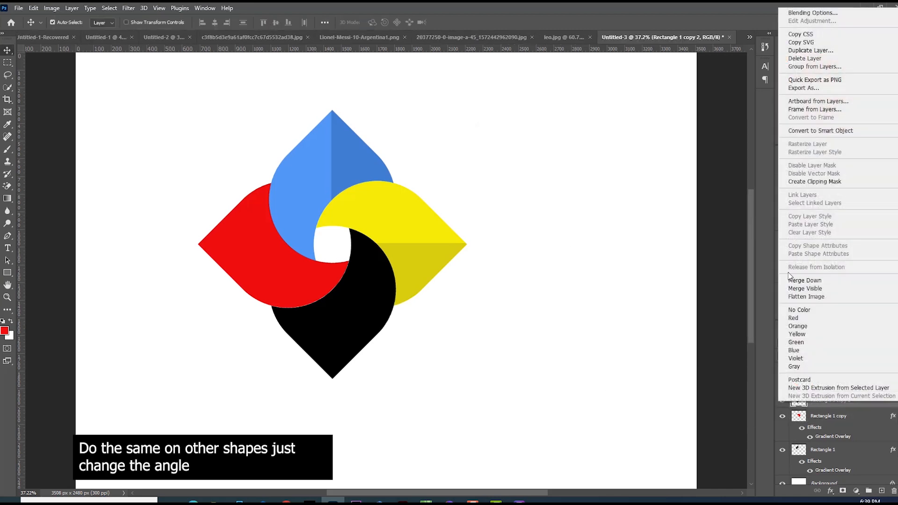
{"action": "left_click", "coordinate": [811, 13]}
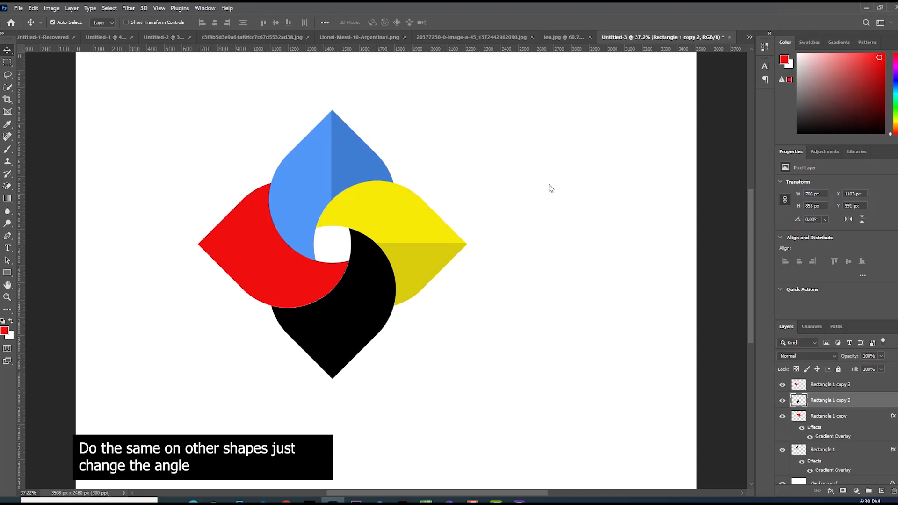
{"action": "left_click_drag", "start_coordinate": [505, 136], "coordinate": [487, 135]}
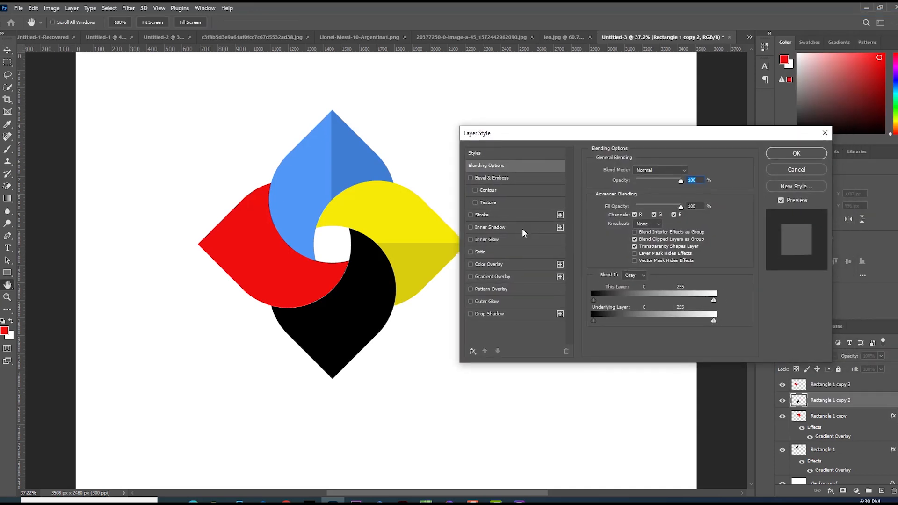
{"action": "left_click", "coordinate": [492, 276]}
{"action": "left_click", "coordinate": [657, 218]}
{"action": "type", "text": "0"}
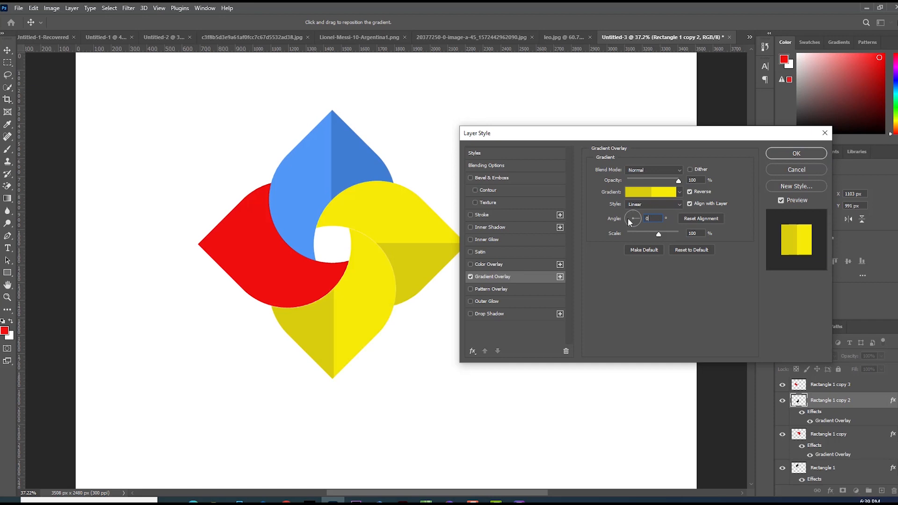
Edit the gradient, copy a stop, and set the 50% stop colour to red #d80e0e.
{"action": "left_click", "coordinate": [649, 193]}
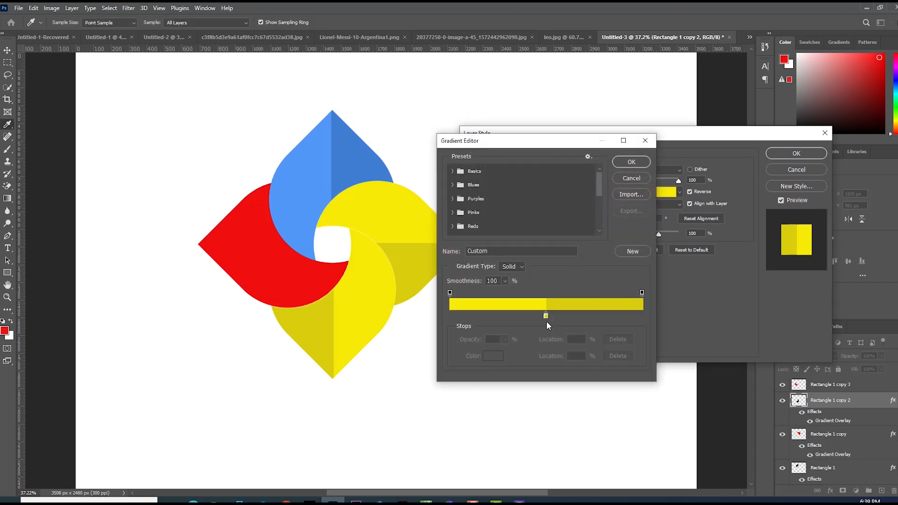
{"action": "left_click_drag", "start_coordinate": [546, 315], "coordinate": [575, 315]}
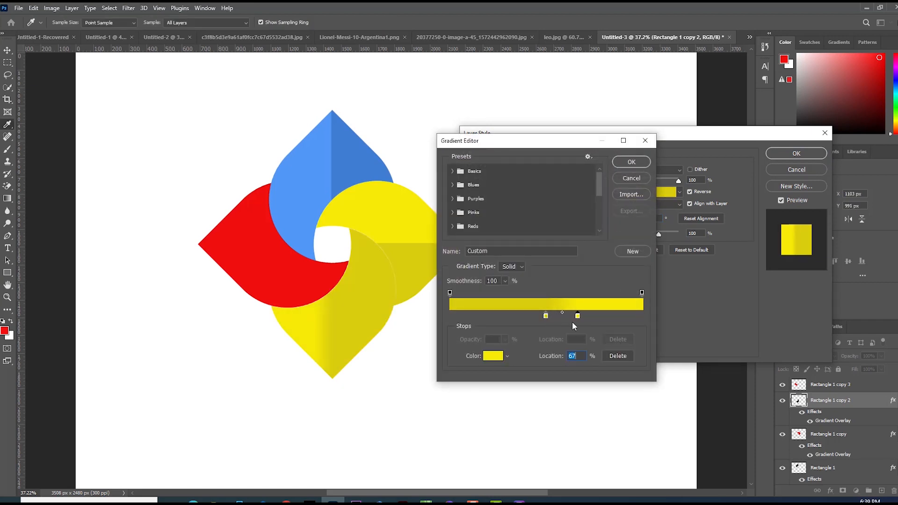
{"action": "double_click", "coordinate": [545, 316]}
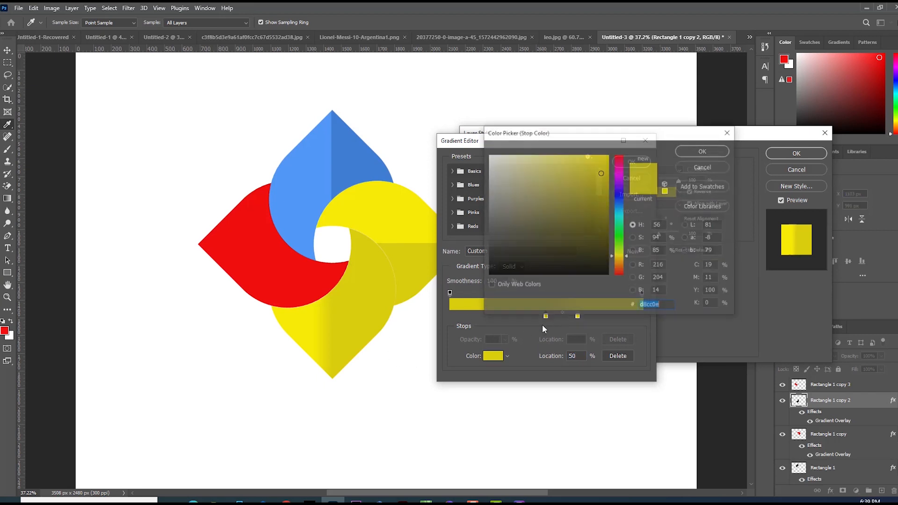
{"action": "left_click", "coordinate": [619, 155]}
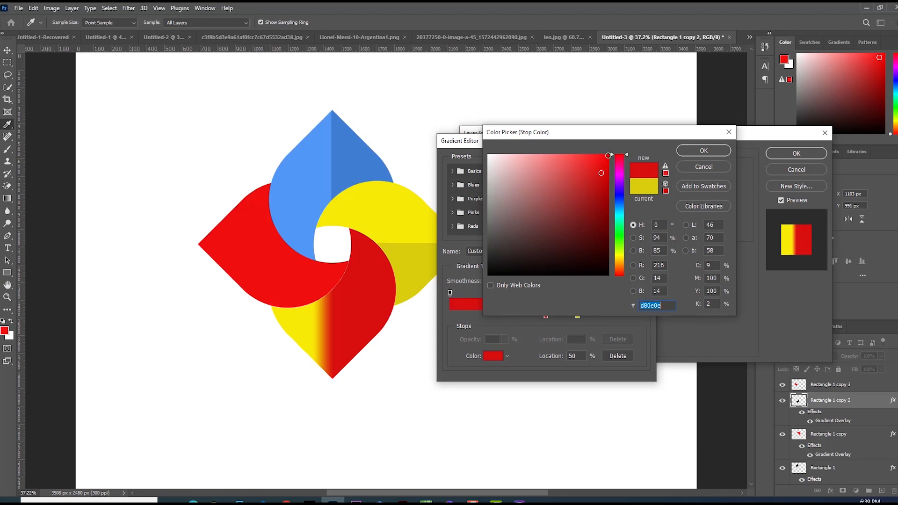
{"action": "left_click", "coordinate": [691, 151]}
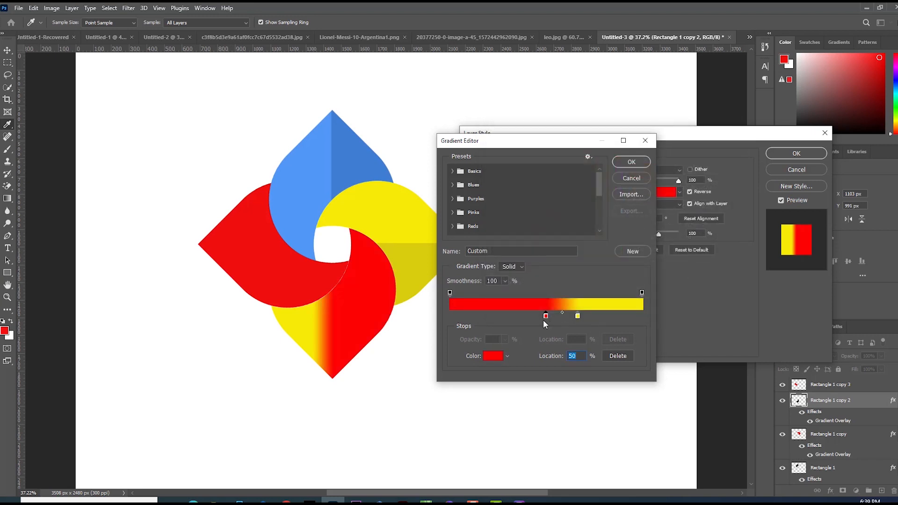
Remove the extra gradient stop and set the other stop to a slightly different red #de0808.
{"action": "left_click_drag", "start_coordinate": [546, 316], "coordinate": [579, 346], "text": "alt"}
{"action": "double_click", "coordinate": [562, 316]}
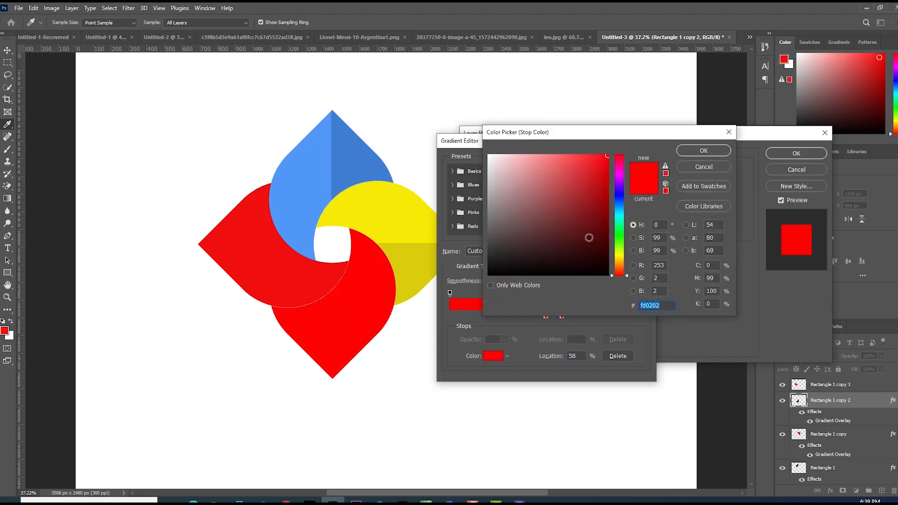
{"action": "left_click", "coordinate": [606, 166]}
{"action": "left_click_drag", "start_coordinate": [606, 166], "coordinate": [604, 170]}
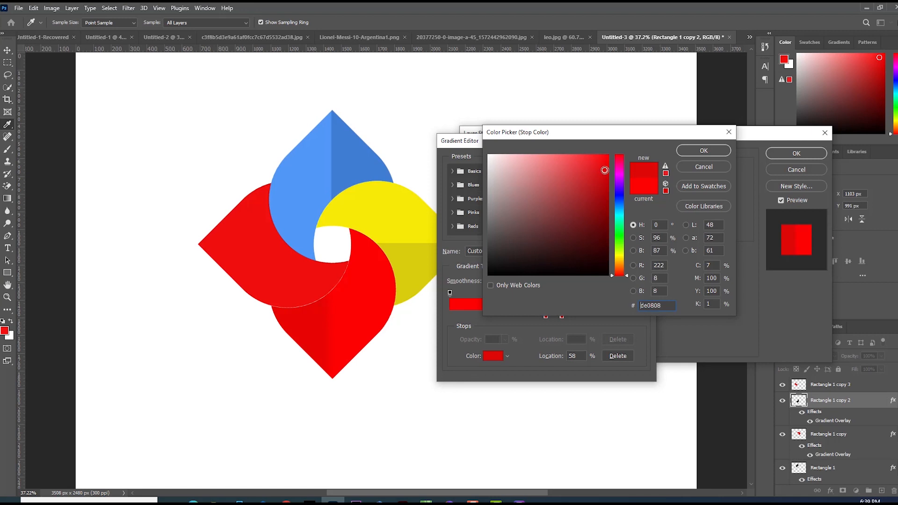
{"action": "left_click", "coordinate": [699, 151]}
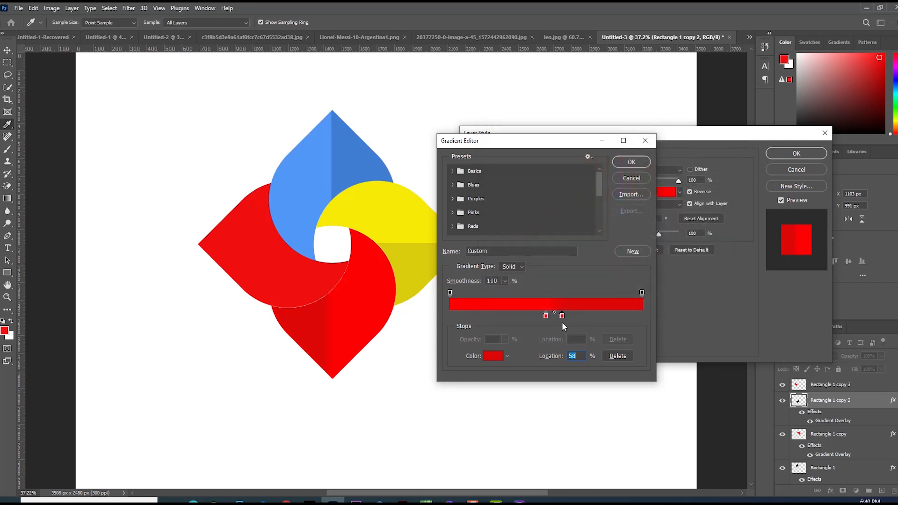
Set that stop's location to 50% and apply the red gradient overlay to the bottom shape.
{"action": "left_click_drag", "start_coordinate": [562, 318], "coordinate": [559, 318]}
{"action": "type", "text": "50"}
{"action": "left_click", "coordinate": [636, 161]}
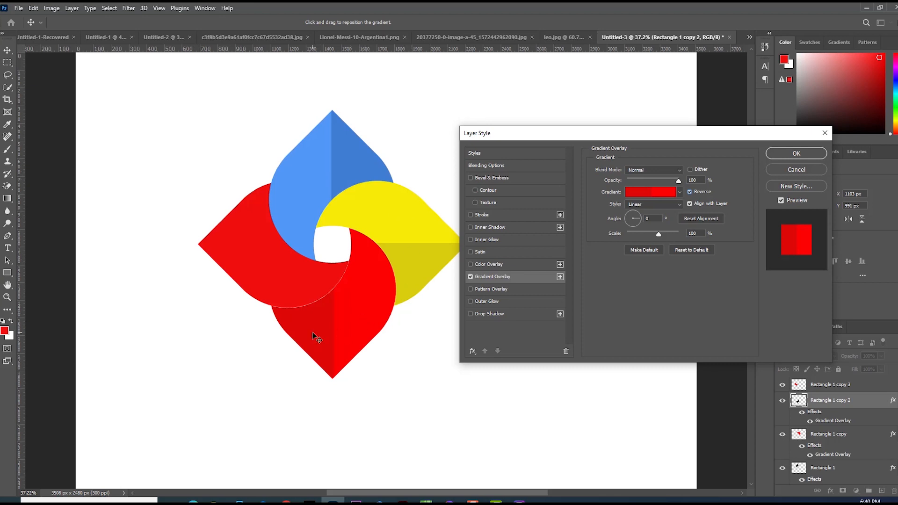
{"action": "left_click", "coordinate": [781, 153]}
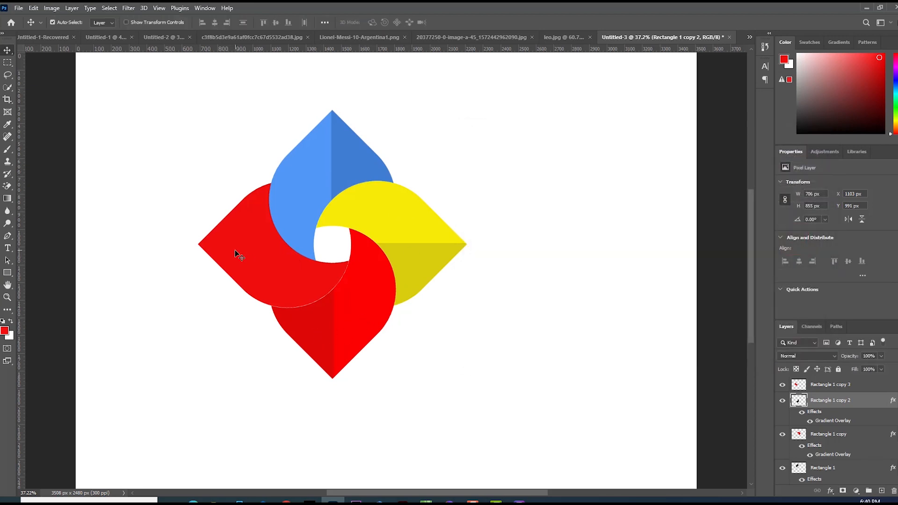
Open blending options for the left shape's layer and add a gradient overlay.
{"action": "left_click", "coordinate": [237, 255]}
{"action": "right_click", "coordinate": [823, 386]}
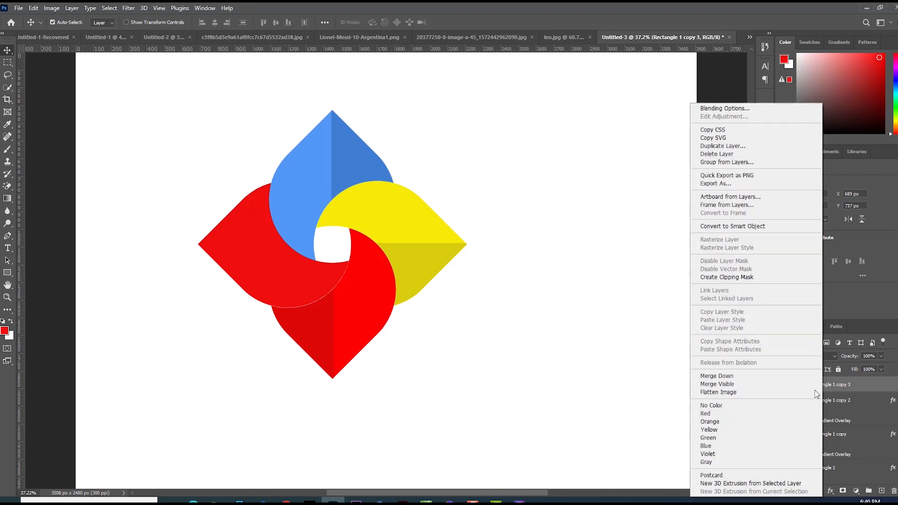
{"action": "left_click", "coordinate": [717, 108]}
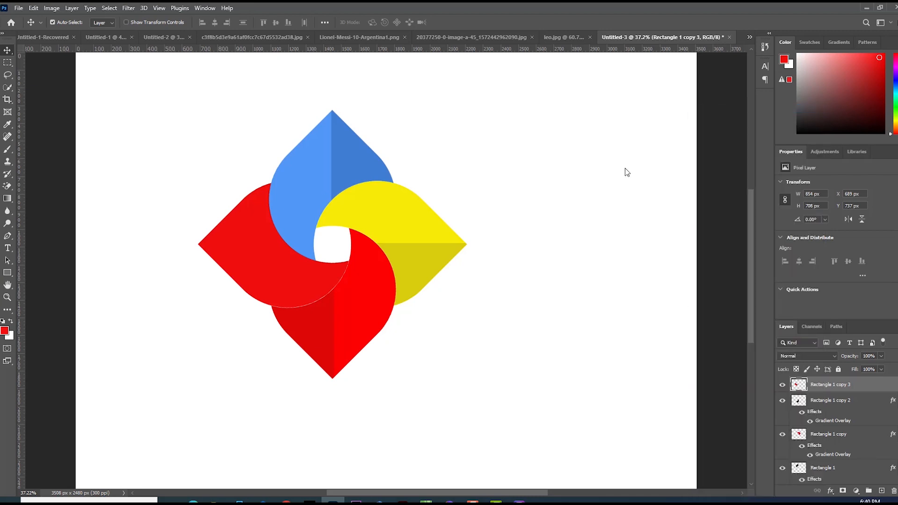
{"action": "left_click_drag", "start_coordinate": [540, 136], "coordinate": [524, 118]}
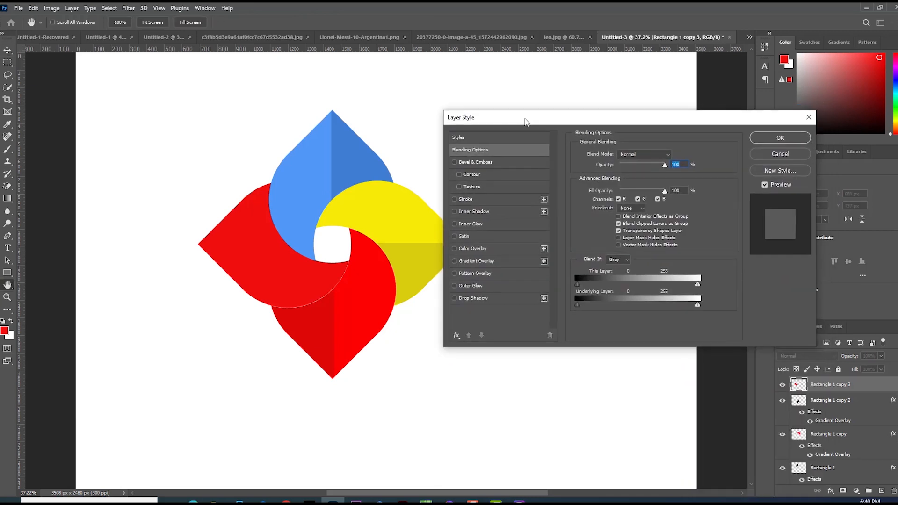
{"action": "left_click", "coordinate": [476, 260]}
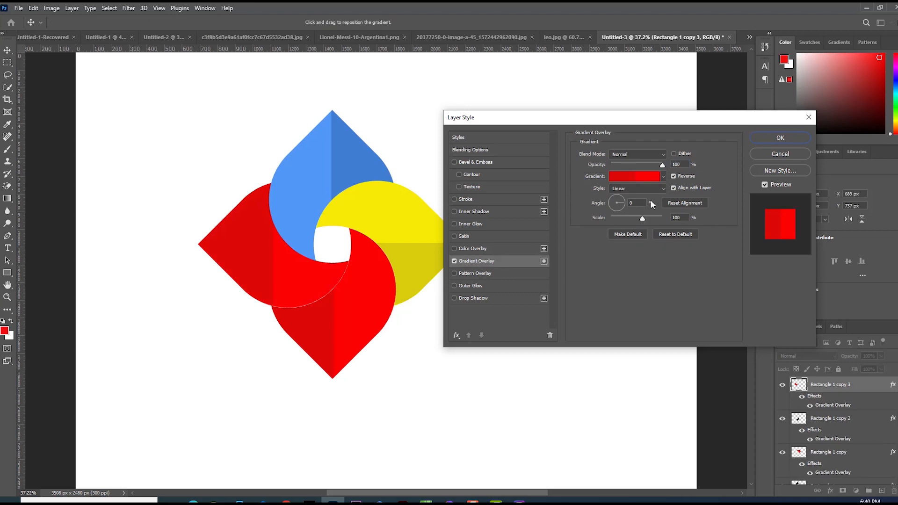
Open the overlay's gradient editor and set the middle stop's colour to green #26d56c.
{"action": "left_click", "coordinate": [634, 176]}
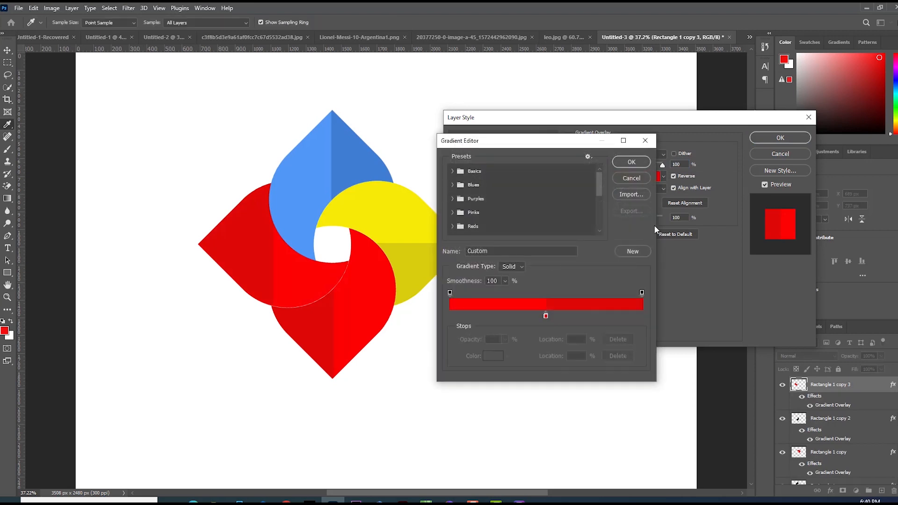
{"action": "left_click", "coordinate": [635, 177]}
{"action": "left_click", "coordinate": [641, 176]}
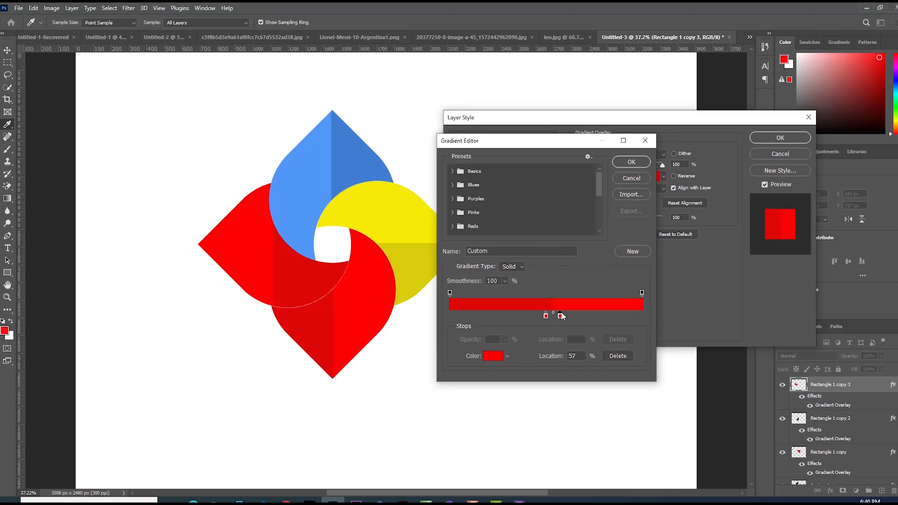
{"action": "left_click_drag", "start_coordinate": [546, 316], "coordinate": [583, 316]}
{"action": "double_click", "coordinate": [546, 316]}
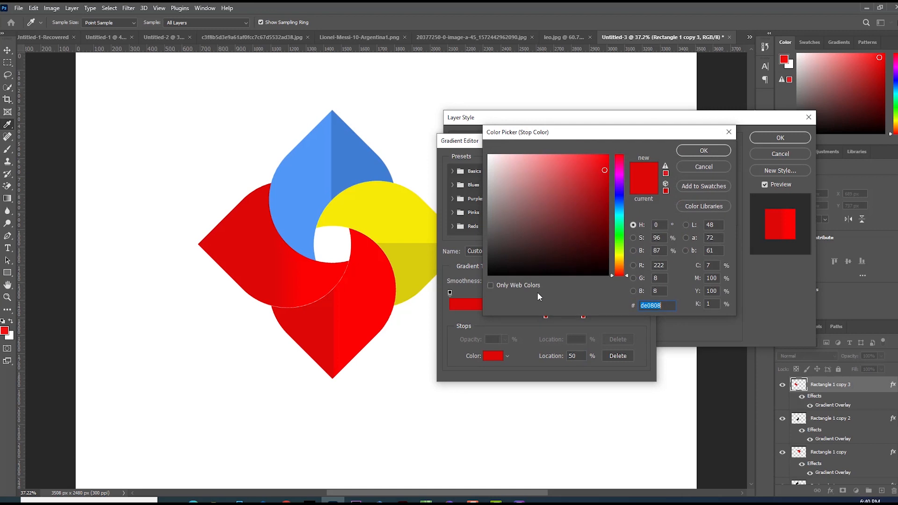
{"action": "left_click", "coordinate": [621, 239]}
{"action": "left_click", "coordinate": [620, 231]}
{"action": "left_click", "coordinate": [588, 175]}
{"action": "left_click", "coordinate": [690, 151]}
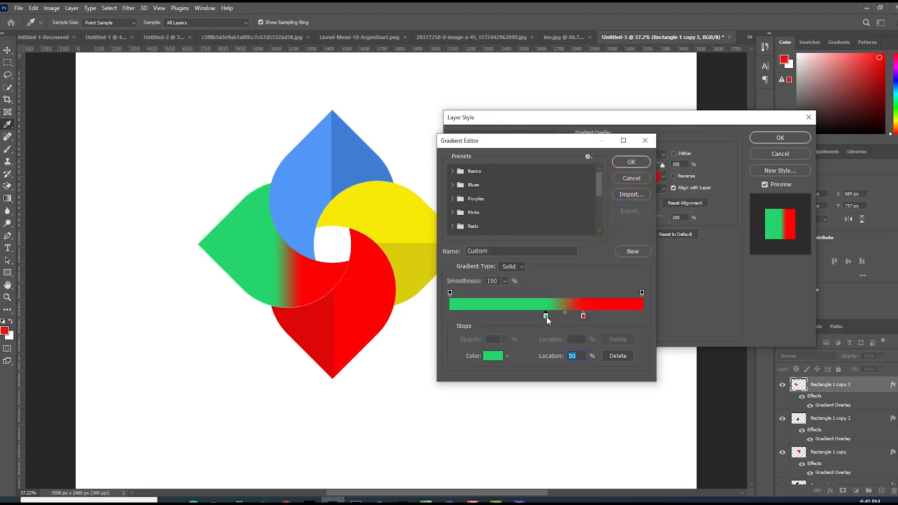
Set the other stop to a darker green at location 50% and close the gradient editor.
{"action": "left_click_drag", "start_coordinate": [546, 316], "coordinate": [569, 332]}
{"action": "double_click", "coordinate": [563, 315]}
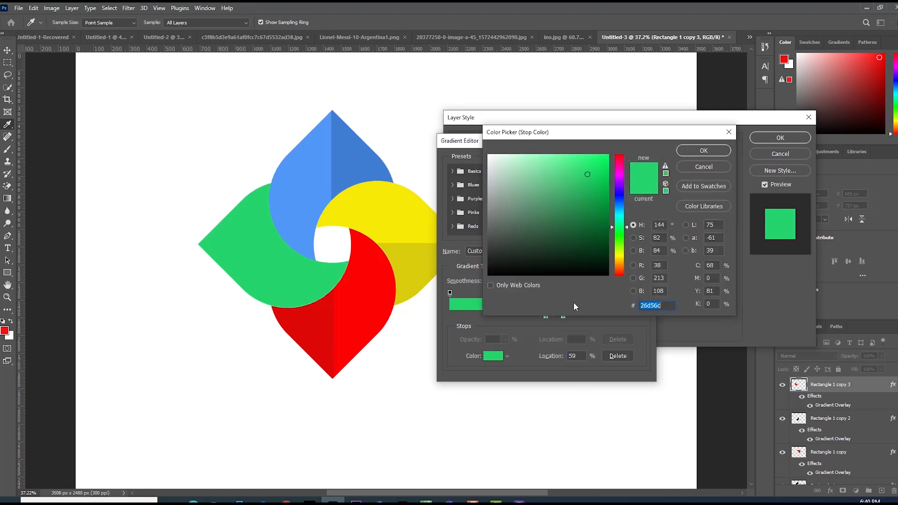
{"action": "left_click", "coordinate": [592, 185]}
{"action": "left_click", "coordinate": [680, 151]}
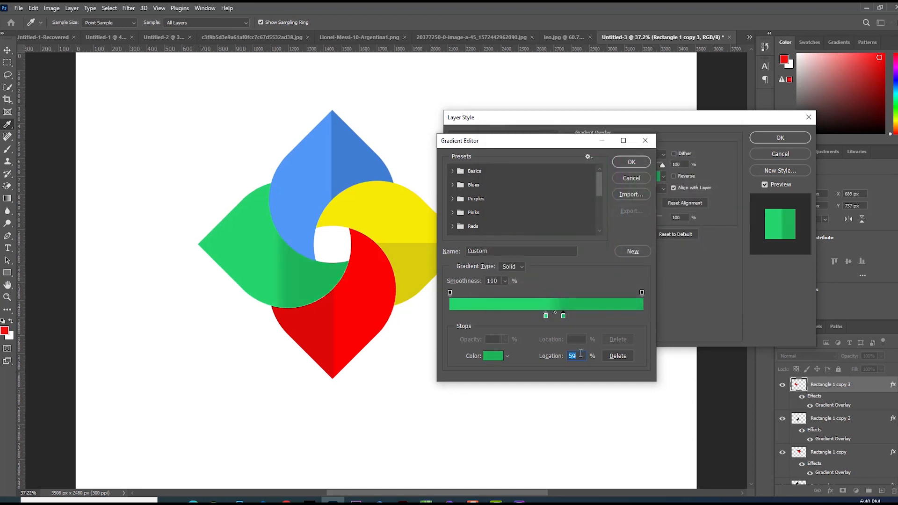
{"action": "type", "text": "50"}
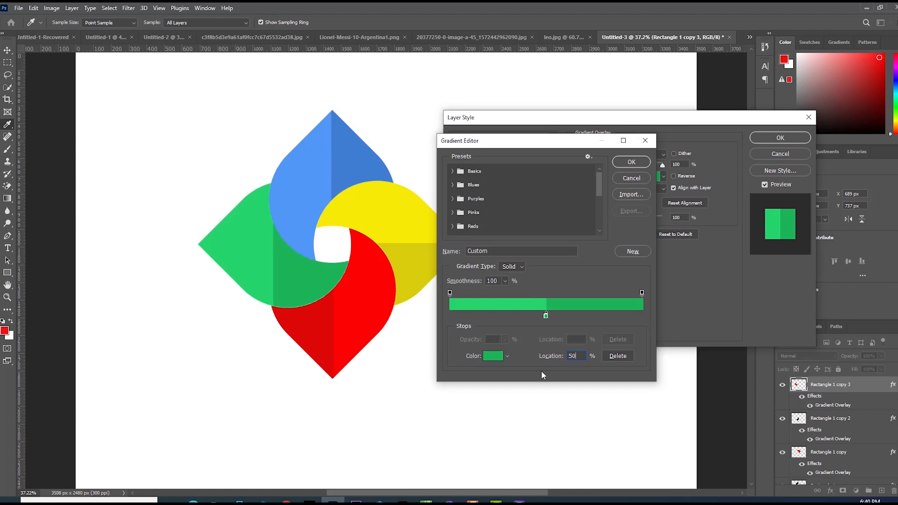
{"action": "left_click", "coordinate": [632, 163]}
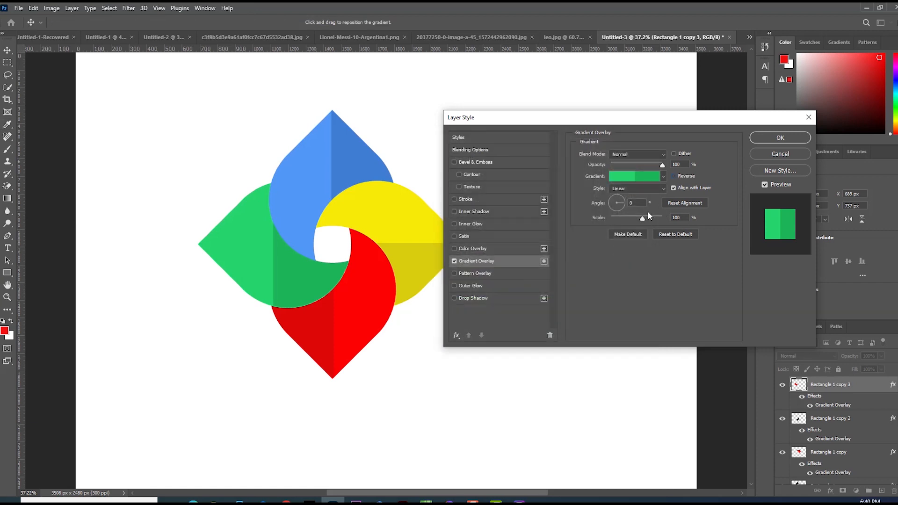
Set the gradient overlay angle to 90° and apply the green overlay to the left shape.
{"action": "type", "text": "9"}
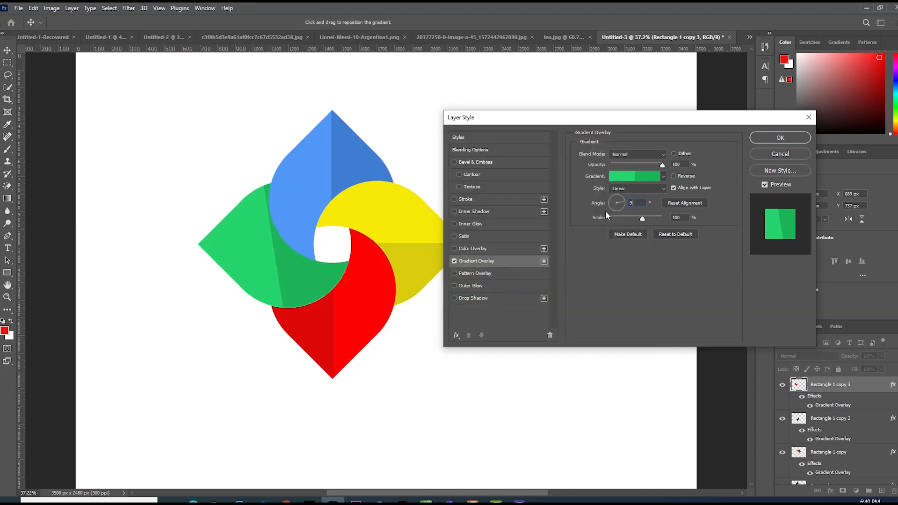
{"action": "type", "text": "0"}
{"action": "left_click", "coordinate": [673, 176]}
{"action": "left_click", "coordinate": [673, 176]}
{"action": "left_click", "coordinate": [673, 176]}
{"action": "left_click", "coordinate": [677, 176]}
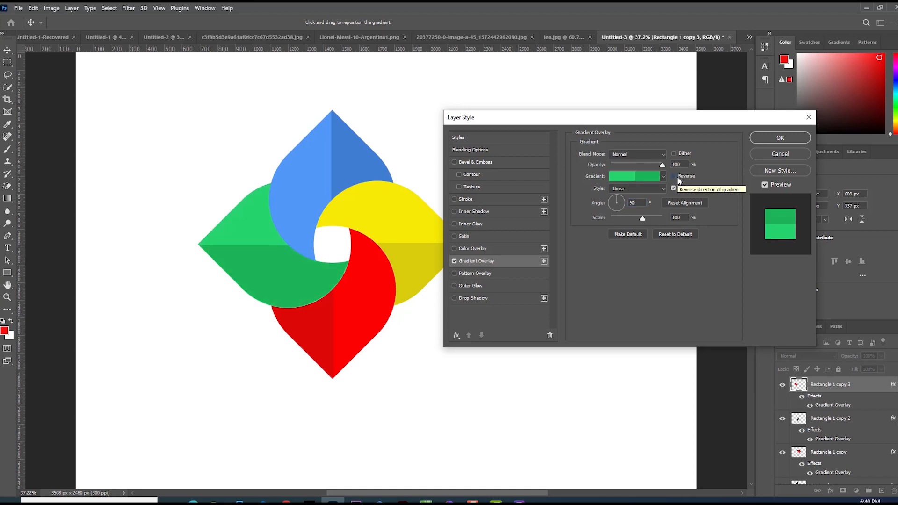
{"action": "left_click", "coordinate": [783, 136]}
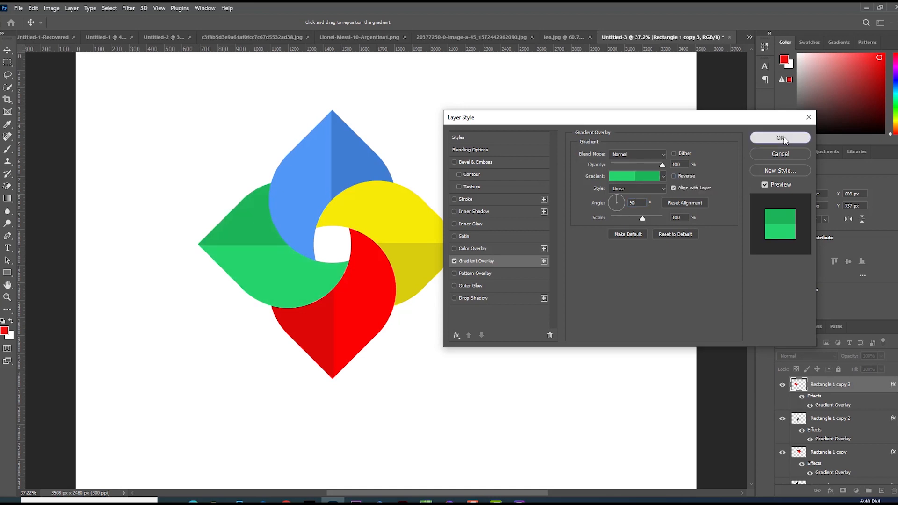
Select all four shape layers and move the logo towards the centre of the canvas.
{"action": "left_click_drag", "start_coordinate": [491, 170], "coordinate": [243, 325]}
{"action": "left_click_drag", "start_coordinate": [326, 332], "coordinate": [365, 337]}
{"action": "left_click", "coordinate": [465, 352]}
{"action": "left_click_drag", "start_coordinate": [498, 167], "coordinate": [309, 322]}
Scale the whole logo slightly smaller with Free Transform, nudge it into place and commit.
{"action": "key", "text": "ctrl+t"}
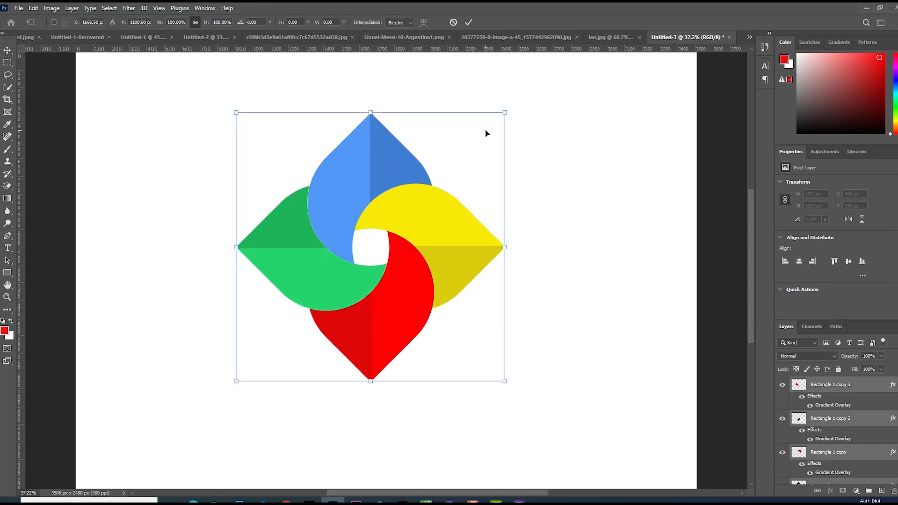
{"action": "left_click_drag", "start_coordinate": [503, 113], "coordinate": [486, 128]}
{"action": "left_click_drag", "start_coordinate": [423, 232], "coordinate": [433, 234]}
{"action": "key", "text": "Return"}
{"action": "left_click", "coordinate": [527, 375]}
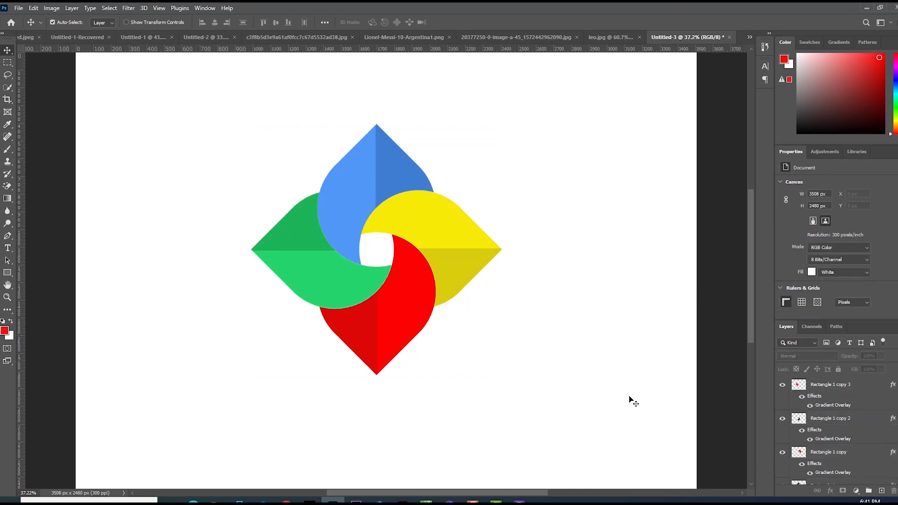
Create a new layer and paint one soft black dot with a 500 px low-hardness brush beside the logo.
{"action": "left_click", "coordinate": [881, 491]}
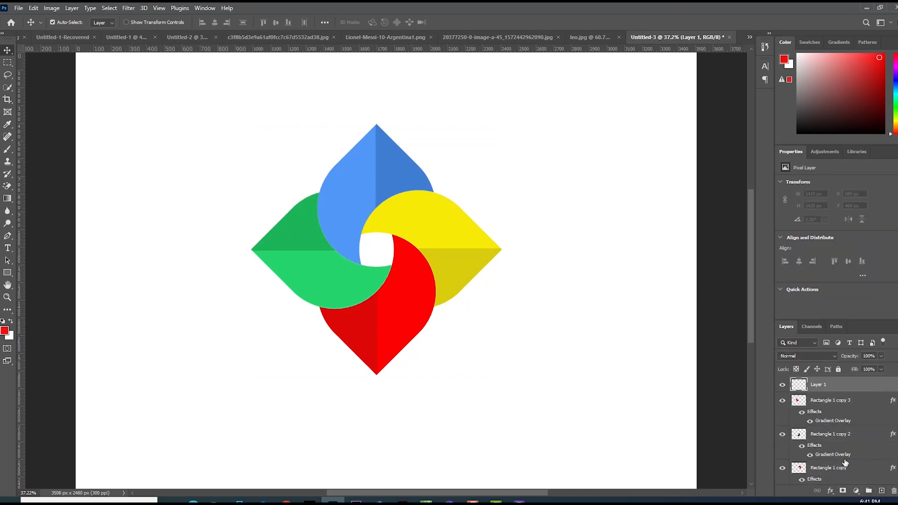
{"action": "left_click", "coordinate": [8, 149]}
{"action": "left_click", "coordinate": [37, 153]}
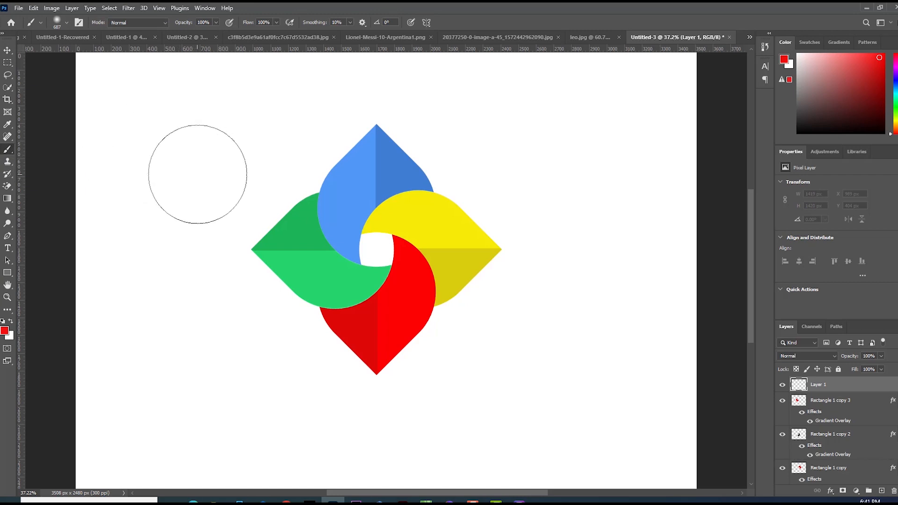
{"action": "key", "text": "d"}
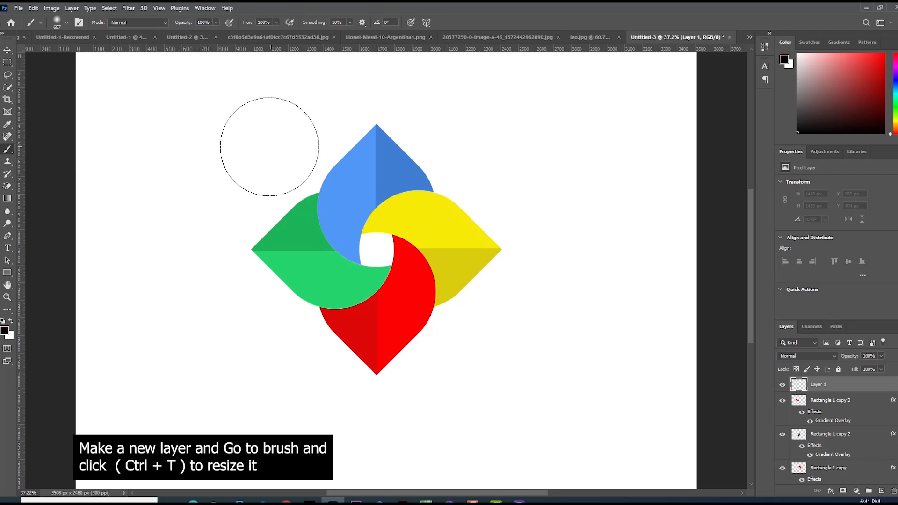
{"action": "key", "text": "bracketleft"}
{"action": "key", "text": "bracketleft"}
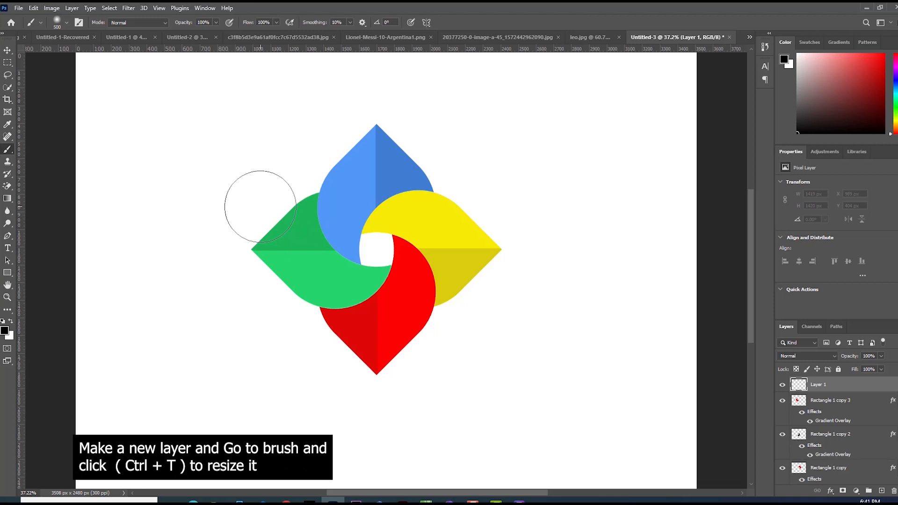
{"action": "left_click", "coordinate": [67, 23]}
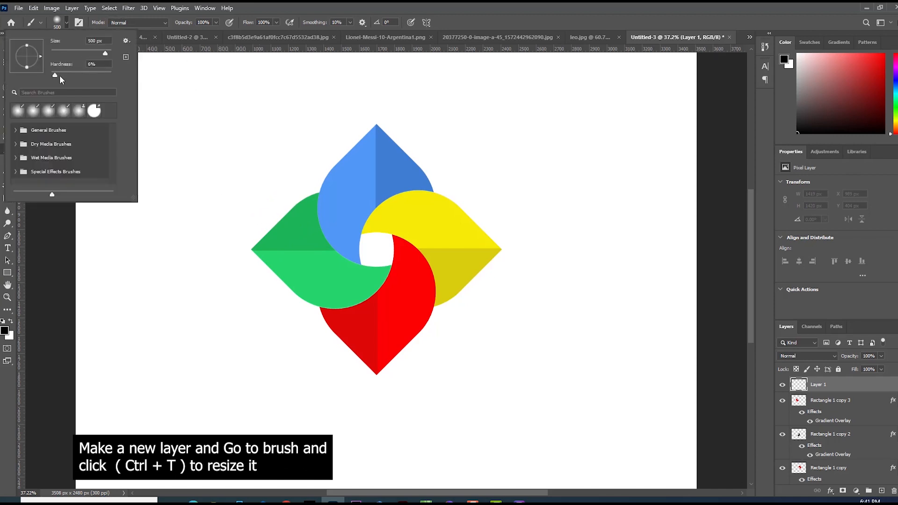
{"action": "left_click", "coordinate": [232, 213]}
{"action": "left_click", "coordinate": [232, 213]}
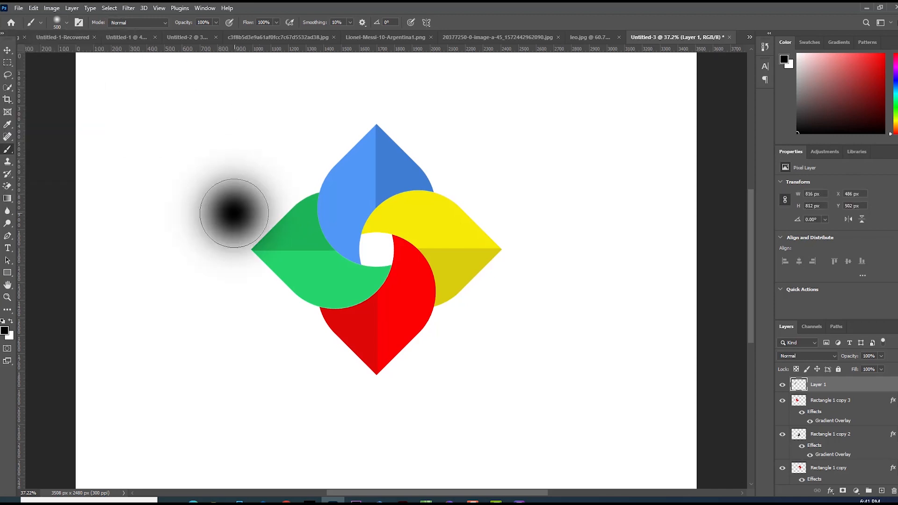
Squash and stretch the dot into a thin wide ellipse and place it under the logo as a shadow.
{"action": "key", "text": "ctrl+t"}
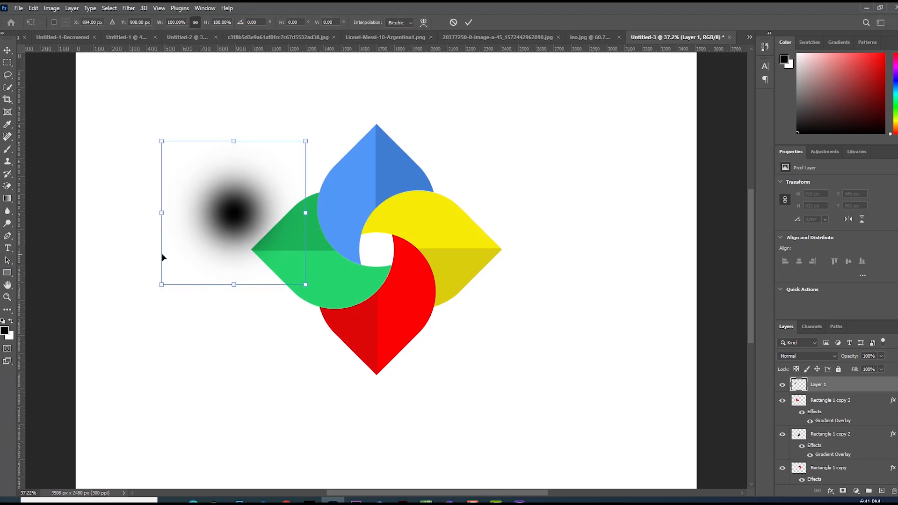
{"action": "left_click_drag", "start_coordinate": [234, 142], "coordinate": [234, 260]}
{"action": "left_click_drag", "start_coordinate": [303, 272], "coordinate": [421, 271]}
{"action": "mouse_move", "coordinate": [294, 258]}
{"action": "left_mouse_down"}
{"action": "mouse_move", "coordinate": [294, 272]}
{"action": "mouse_move", "coordinate": [367, 319]}
{"action": "mouse_move", "coordinate": [406, 400]}
{"action": "mouse_move", "coordinate": [407, 388]}
{"action": "left_mouse_up"}
{"action": "key", "text": "Return"}
Lower the shadow layer's opacity to 56%.
{"action": "key", "text": "b"}
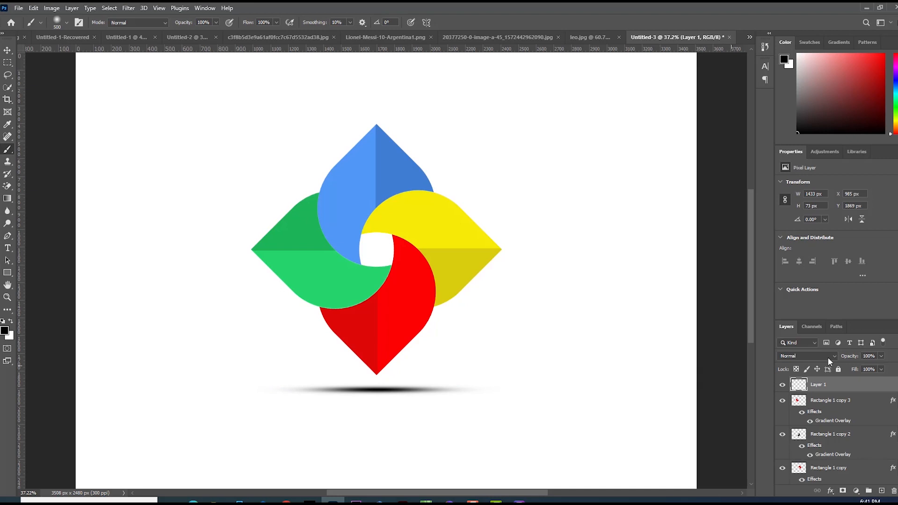
{"action": "left_click_drag", "start_coordinate": [848, 359], "coordinate": [828, 360]}
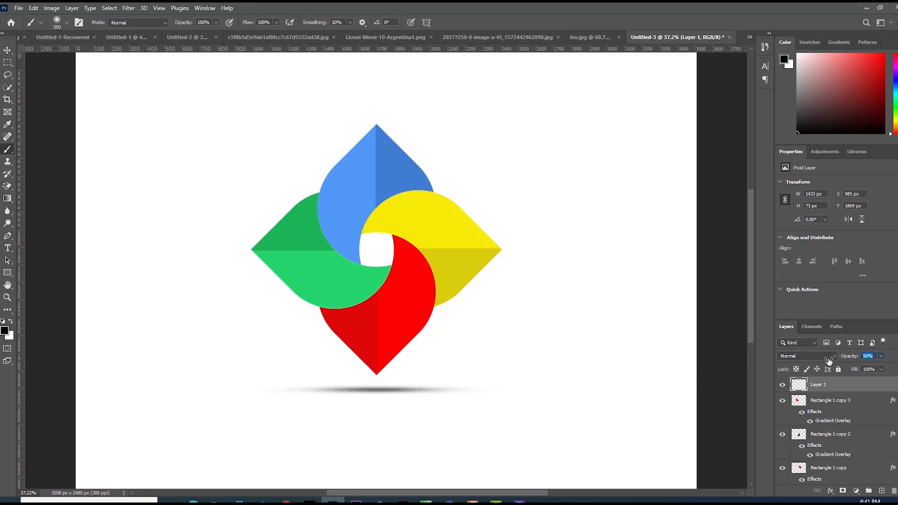
{"action": "left_click", "coordinate": [432, 288], "text": "alt"}
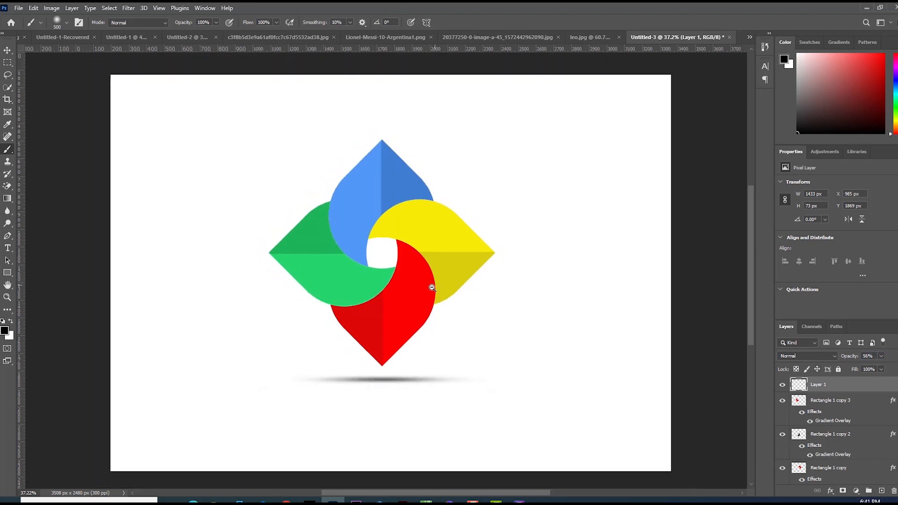
Fill the Background layer with a dark grey foreground colour #7e7777.
{"action": "scroll", "coordinate": [837, 430], "scroll_direction": "down", "scroll_amount": 3}
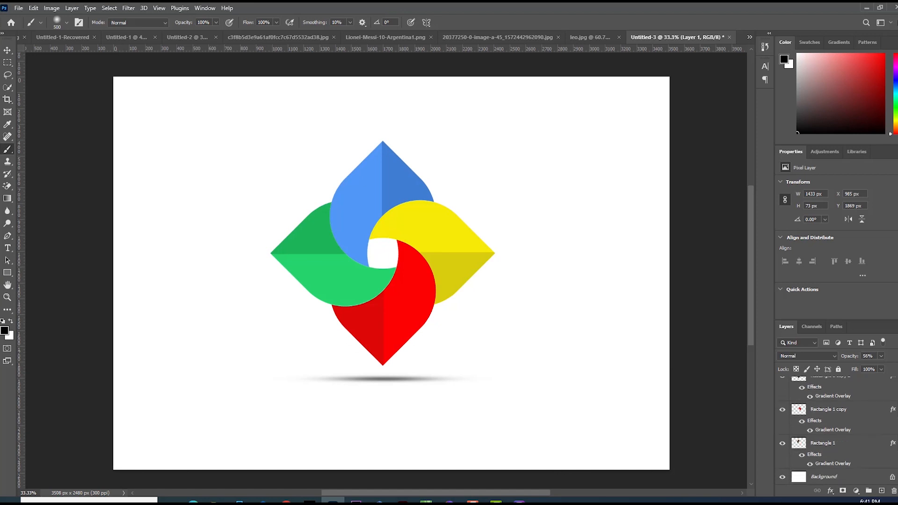
{"action": "left_click", "coordinate": [826, 475]}
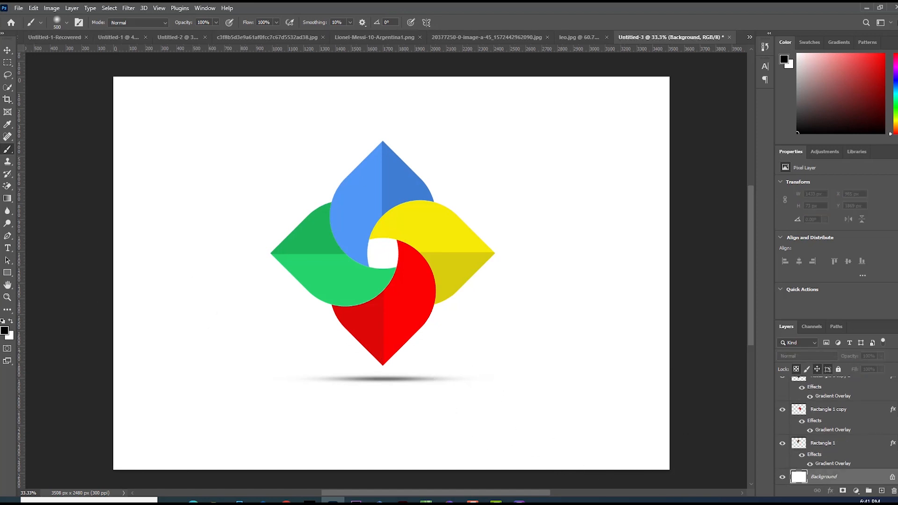
{"action": "left_click", "coordinate": [5, 331]}
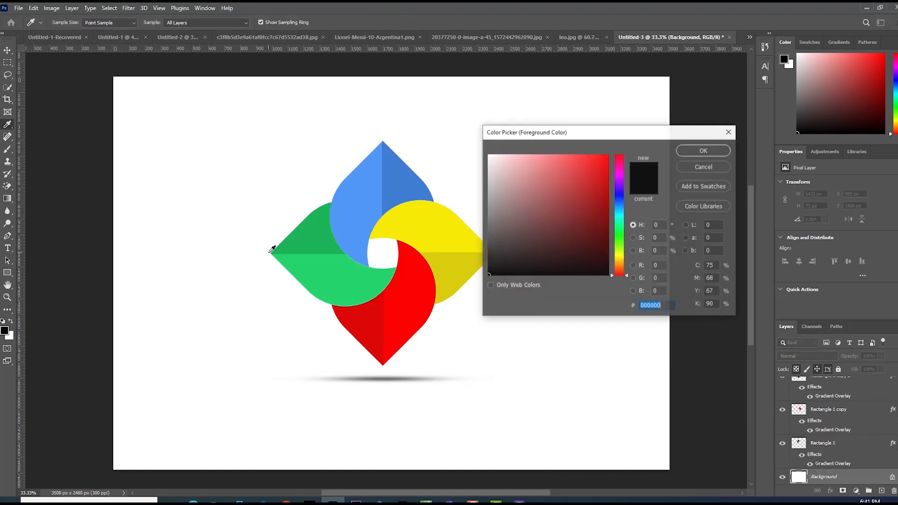
{"action": "left_click", "coordinate": [495, 216]}
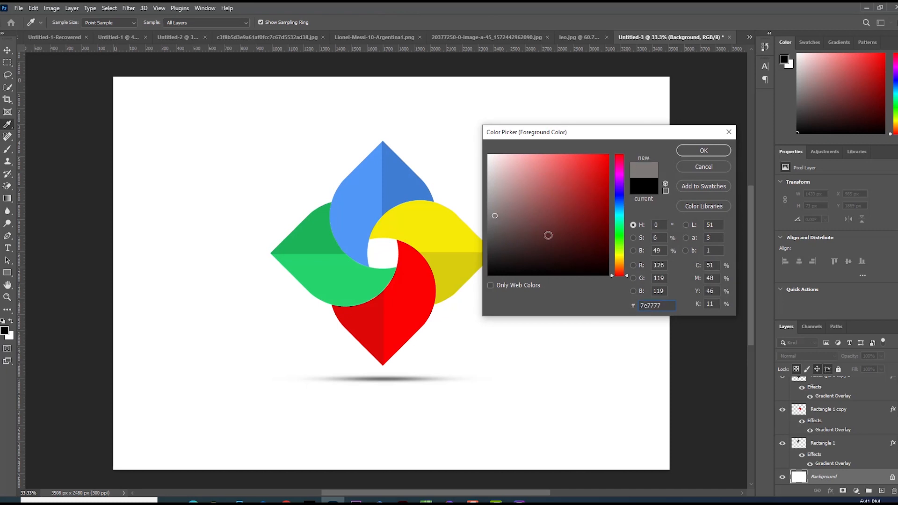
{"action": "left_click", "coordinate": [713, 149]}
{"action": "key", "text": "alt+BackSpace"}
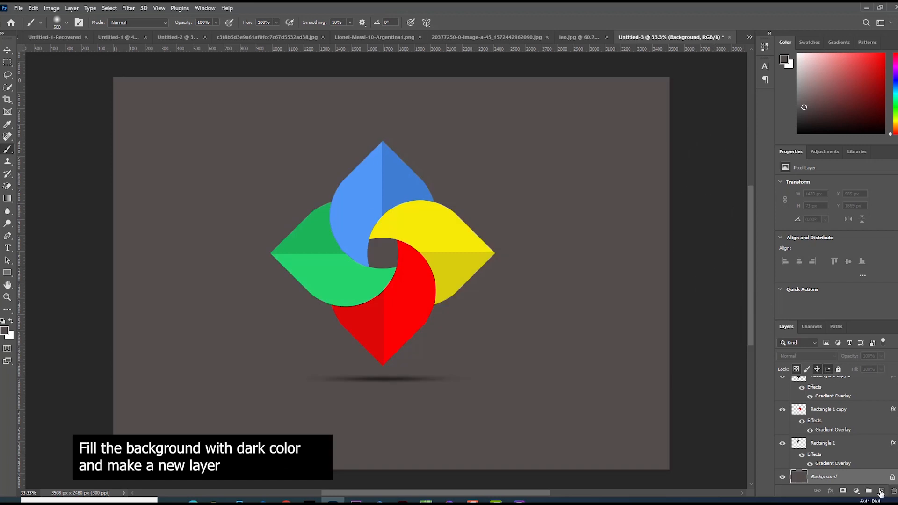
Add a new layer above the background and paint a large soft white brush spot near the logo.
{"action": "left_click", "coordinate": [881, 491]}
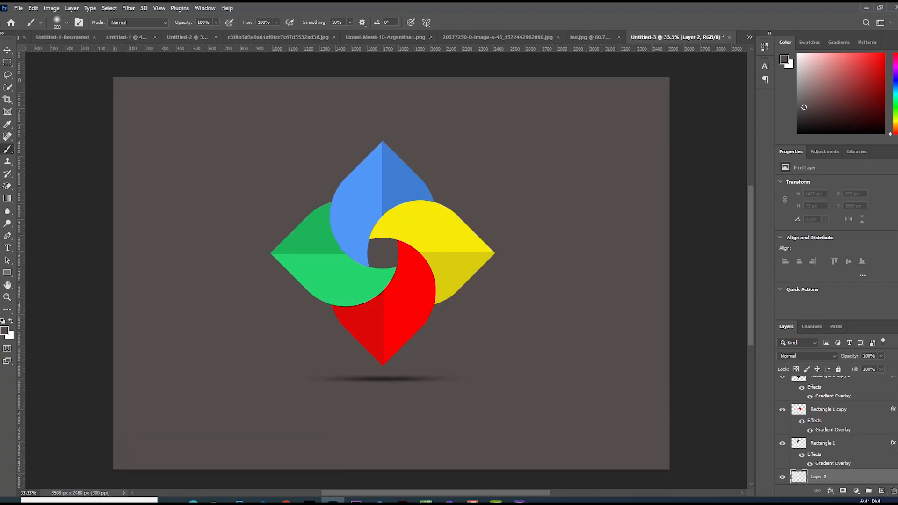
{"action": "right_click", "coordinate": [7, 150]}
{"action": "left_click", "coordinate": [37, 150]}
{"action": "key", "text": "x"}
{"action": "left_click_drag", "start_coordinate": [312, 214], "coordinate": [323, 219]}
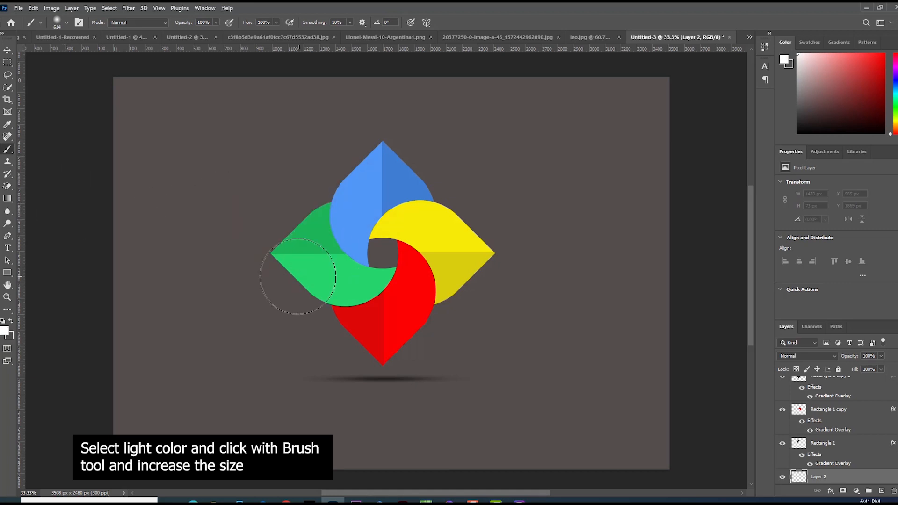
{"action": "left_click", "coordinate": [280, 279]}
Free-transform the white glow spot, scaling it up to about 364% and centring it behind the logo.
{"action": "key", "text": "ctrl+t"}
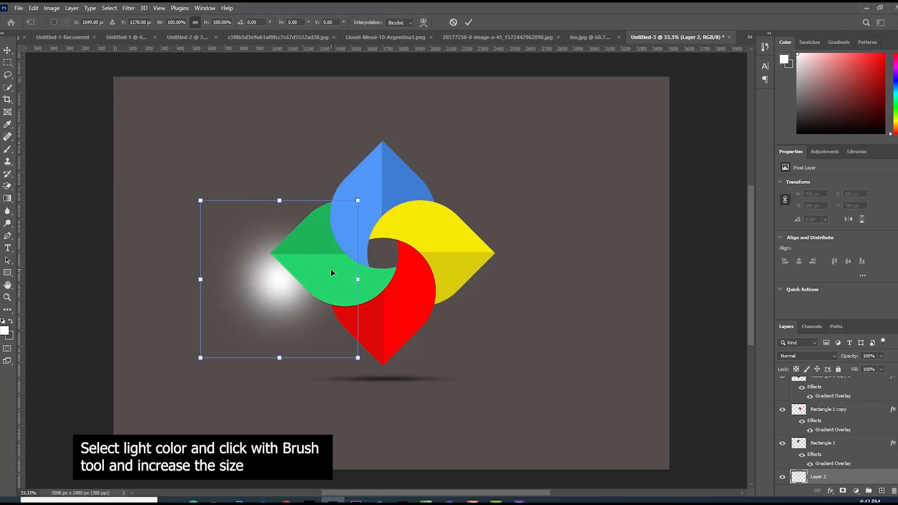
{"action": "left_click_drag", "start_coordinate": [359, 358], "coordinate": [597, 476]}
{"action": "left_click_drag", "start_coordinate": [406, 398], "coordinate": [471, 382]}
{"action": "scroll", "coordinate": [453, 364], "scroll_direction": "down", "scroll_amount": 1}
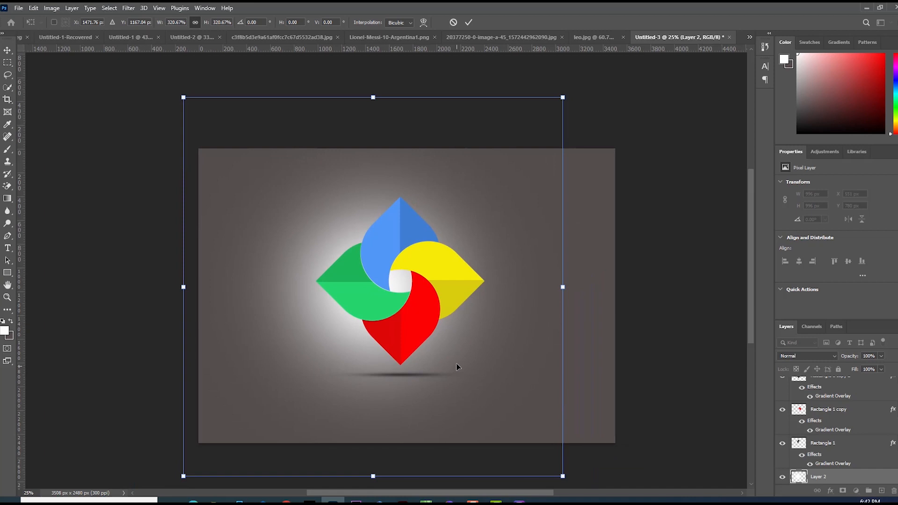
{"action": "left_click_drag", "start_coordinate": [561, 477], "coordinate": [584, 476]}
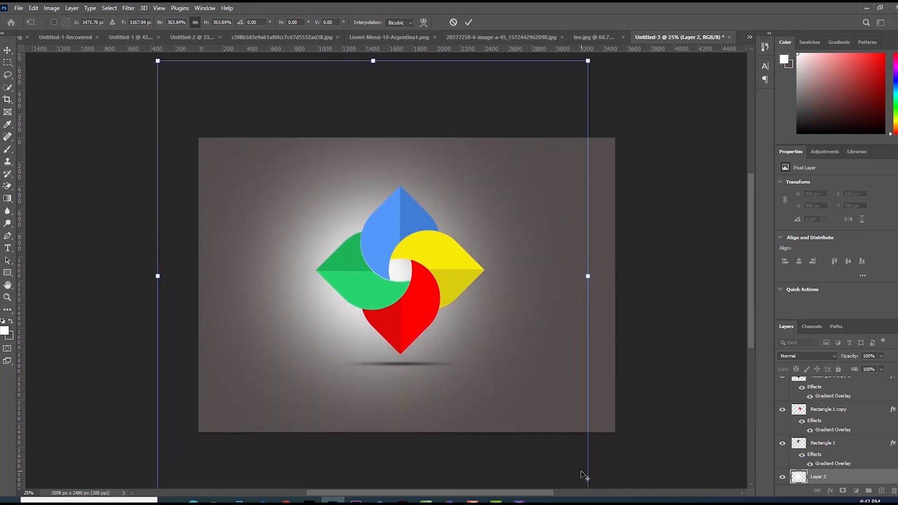
{"action": "left_click_drag", "start_coordinate": [507, 380], "coordinate": [517, 380]}
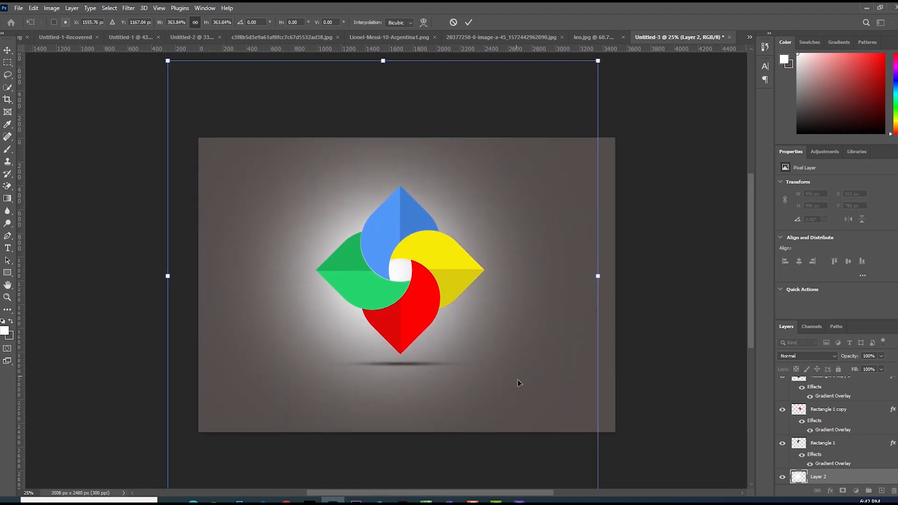
{"action": "key", "text": "Return"}
Move the glow layer slightly so the light sits evenly behind the pinwheel logo.
{"action": "key", "text": "b"}
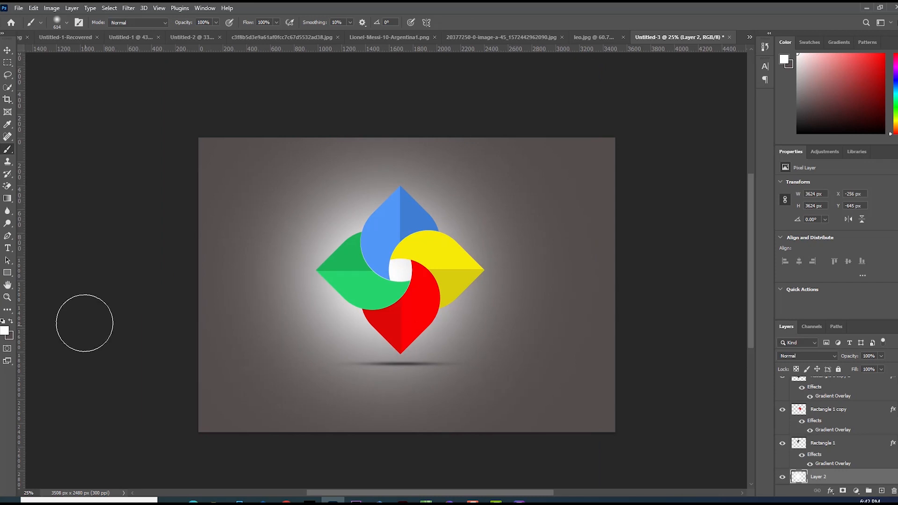
{"action": "left_click", "coordinate": [8, 51]}
{"action": "left_click", "coordinate": [401, 255], "text": "ctrl"}
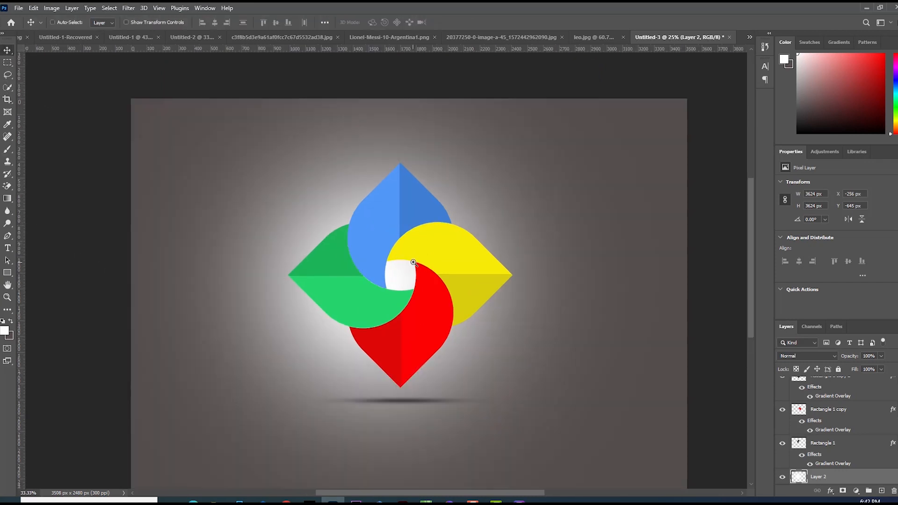
{"action": "left_click", "coordinate": [413, 268], "text": "ctrl"}
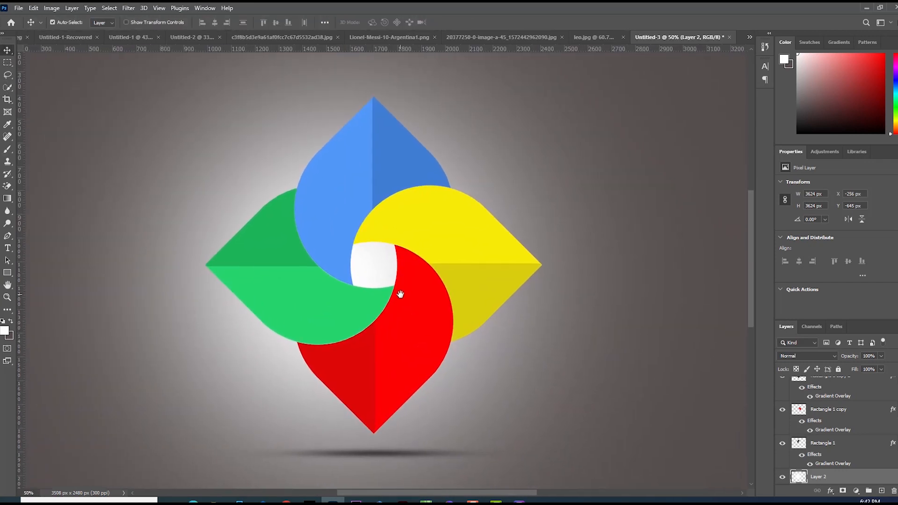
{"action": "left_click", "coordinate": [401, 294], "text": "ctrl+alt"}
{"action": "key", "text": "ctrl+0"}
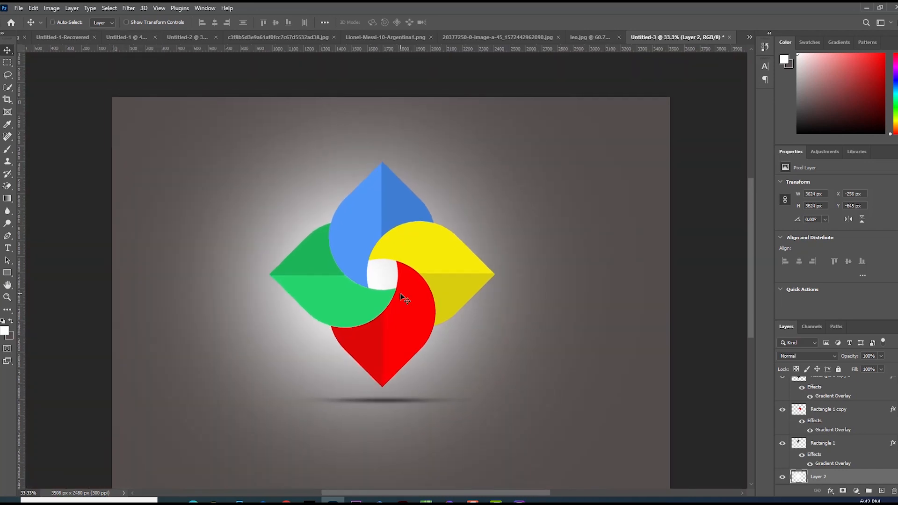
{"action": "left_click_drag", "start_coordinate": [287, 305], "coordinate": [305, 310]}
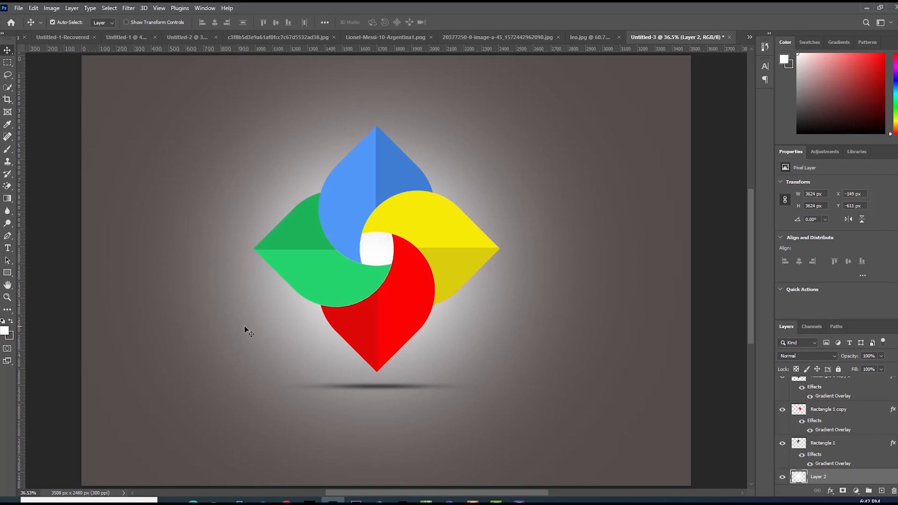